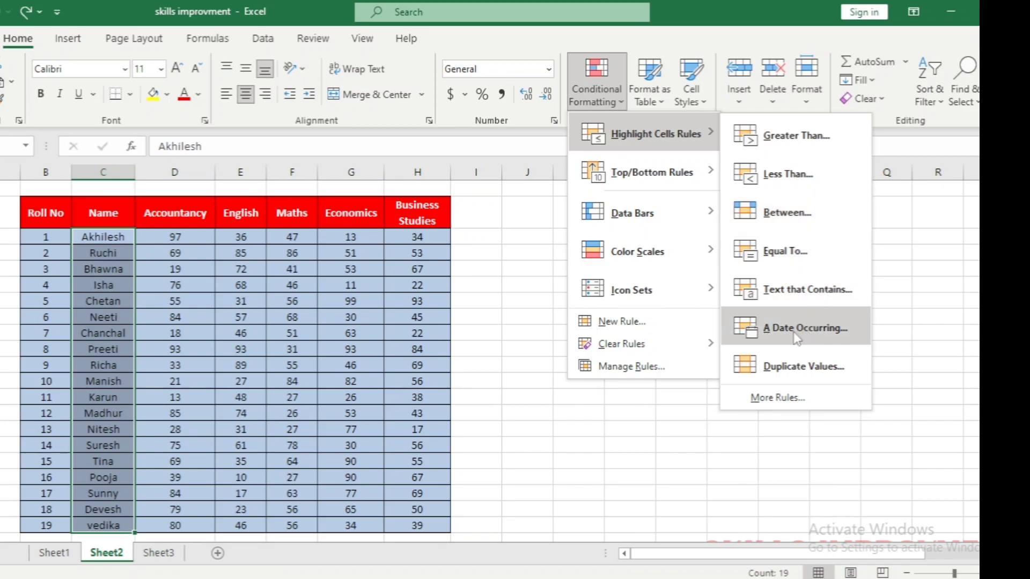
# Add a "Date" column header in the empty cell beside the Business Studies header
pyautogui.click(477, 209)
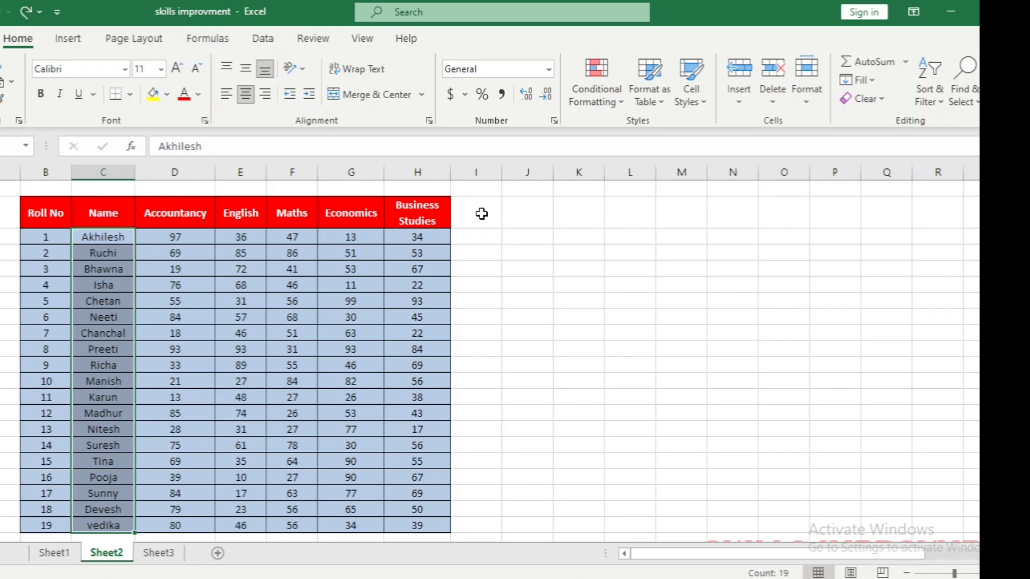
pyautogui.click(481, 214)
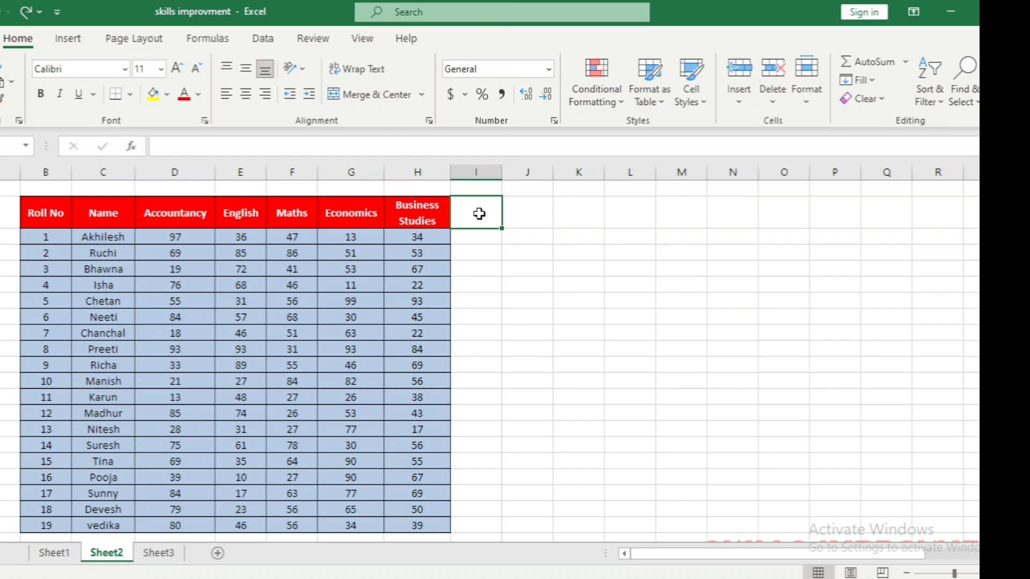
pyautogui.write('Date')
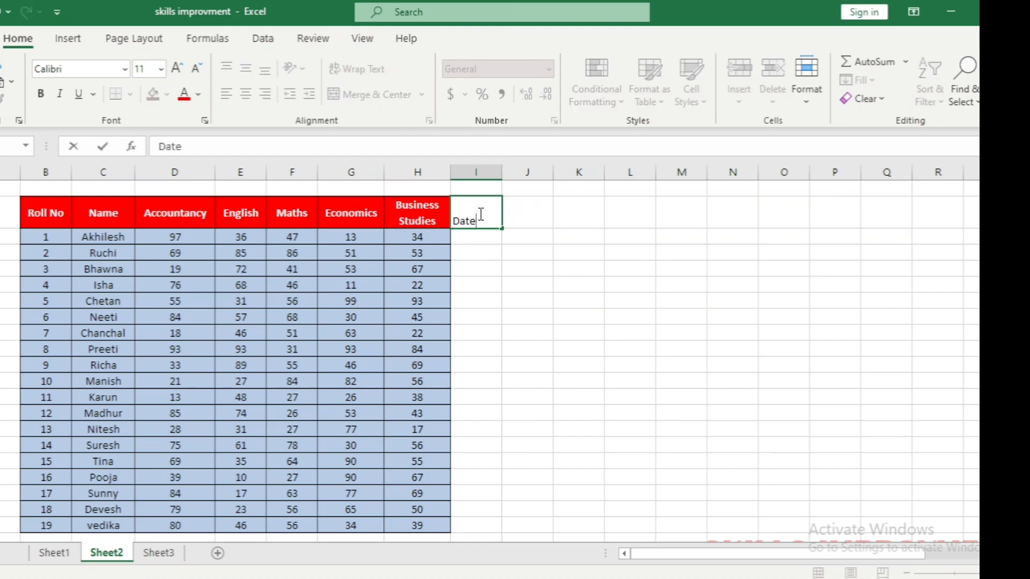
pyautogui.press('Return')
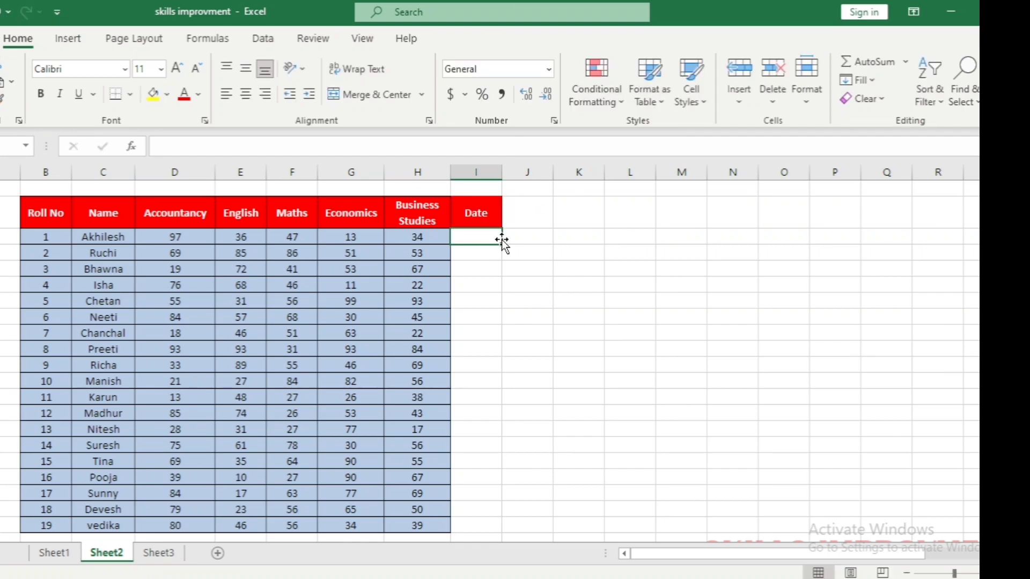
# Format the empty Date column cells for roll numbers 1 to 19 as dates of type *14/03/2012
pyautogui.moveTo(490, 239); pyautogui.dragTo(478, 529)
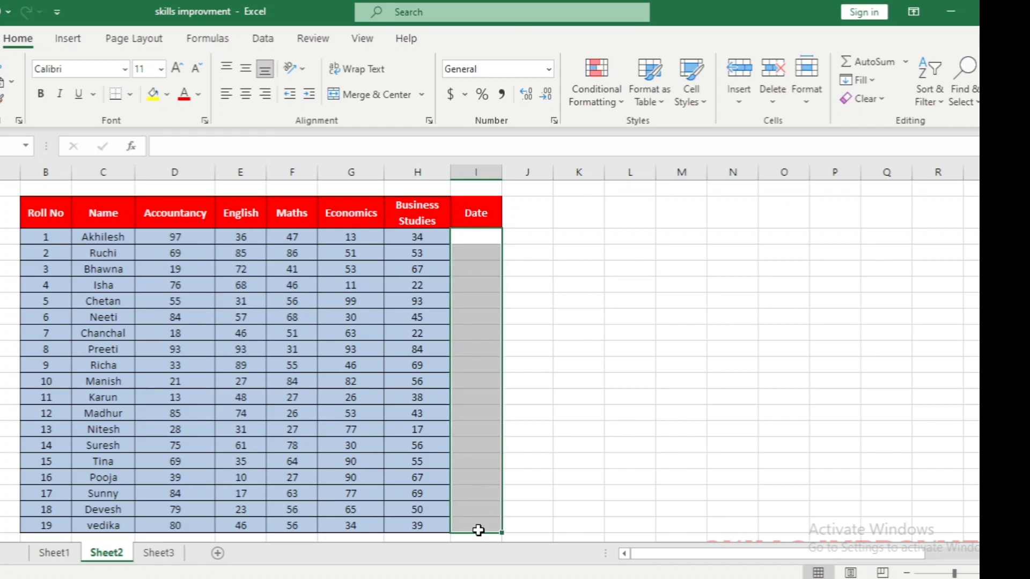
pyautogui.rightClick(469, 260)
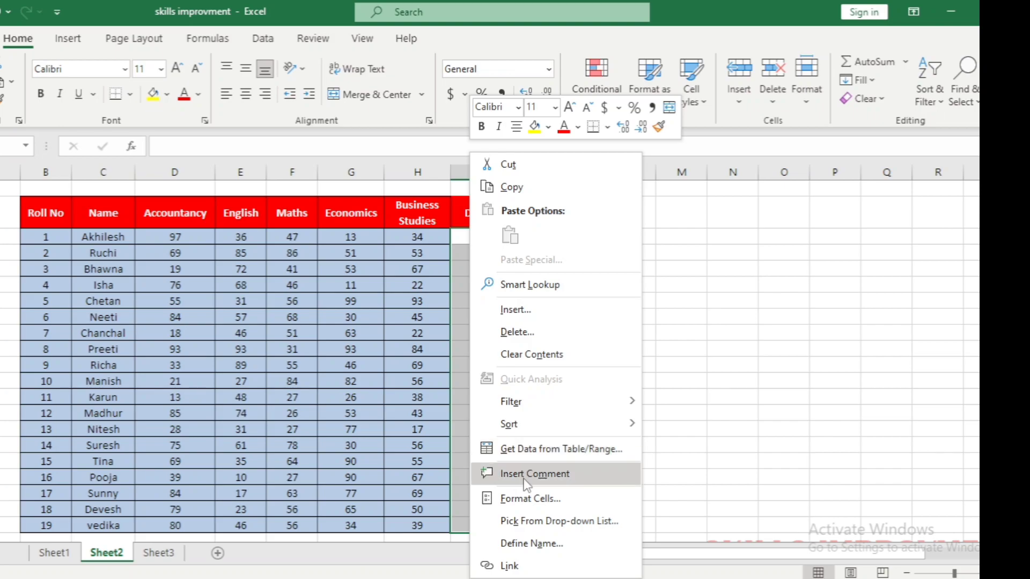
pyautogui.click(527, 497)
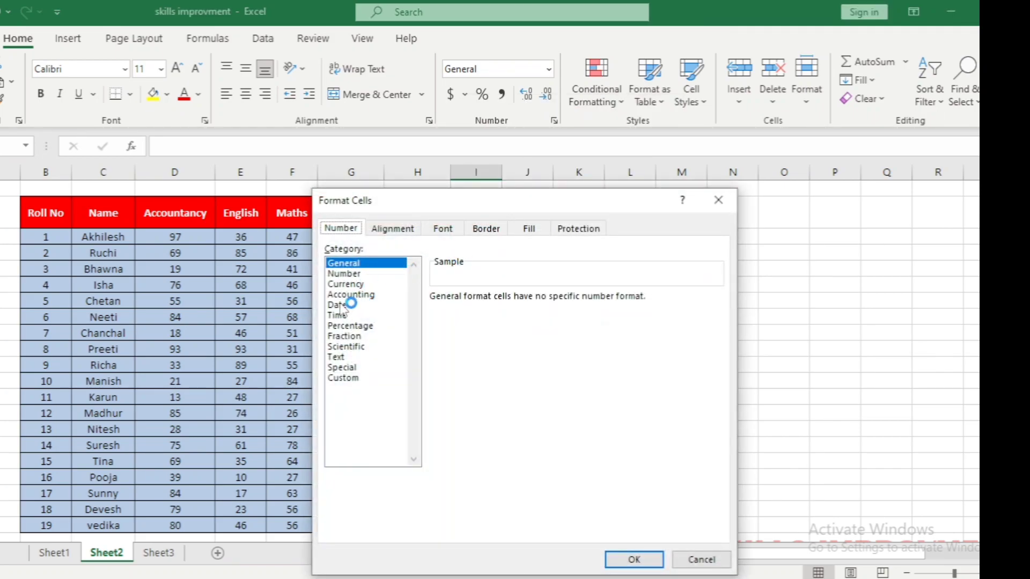
pyautogui.click(338, 304)
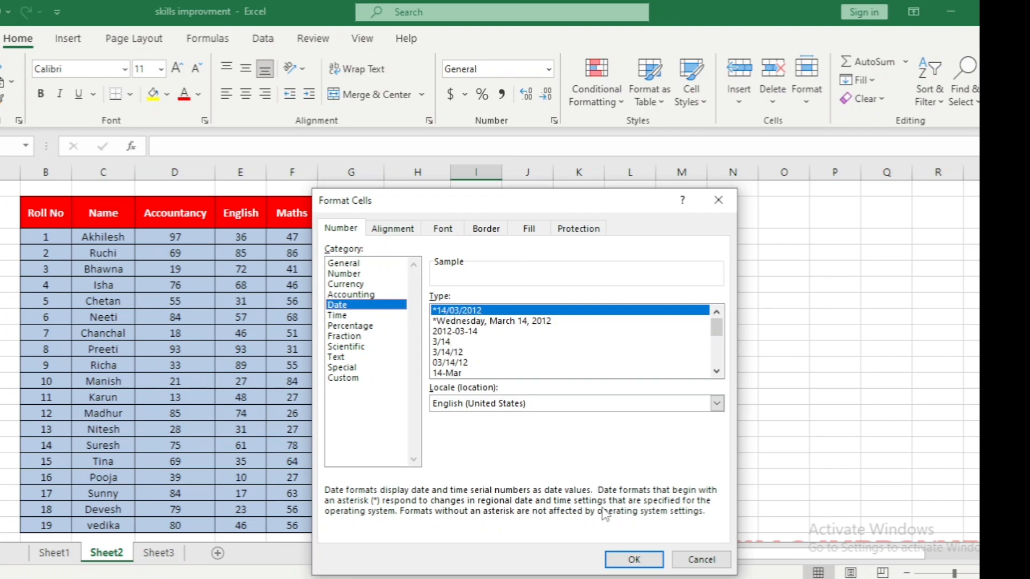
pyautogui.click(635, 561)
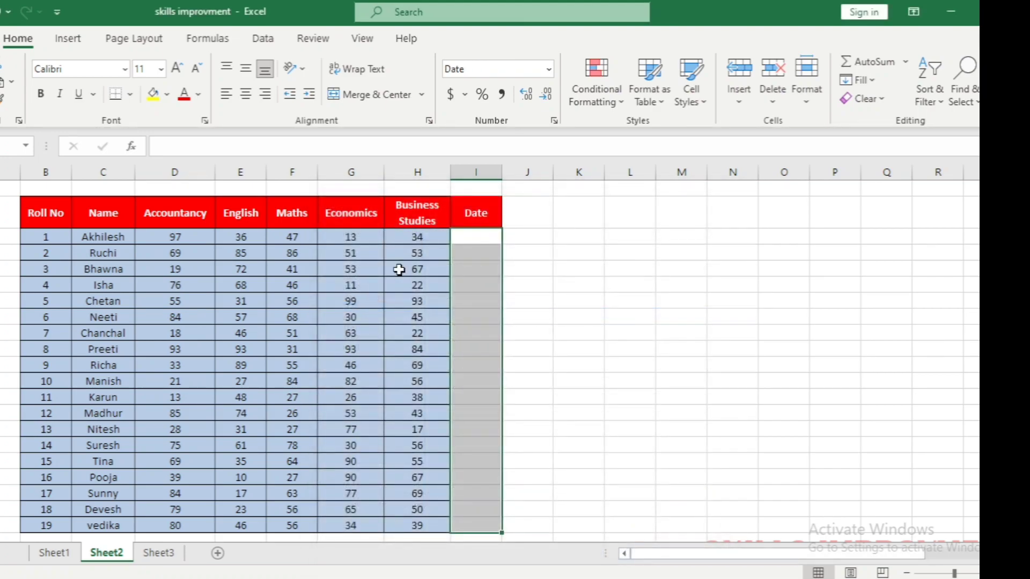
# Enter 24/11/2023 as the first date and fill the daily series down to roll number 19
pyautogui.click(469, 234)
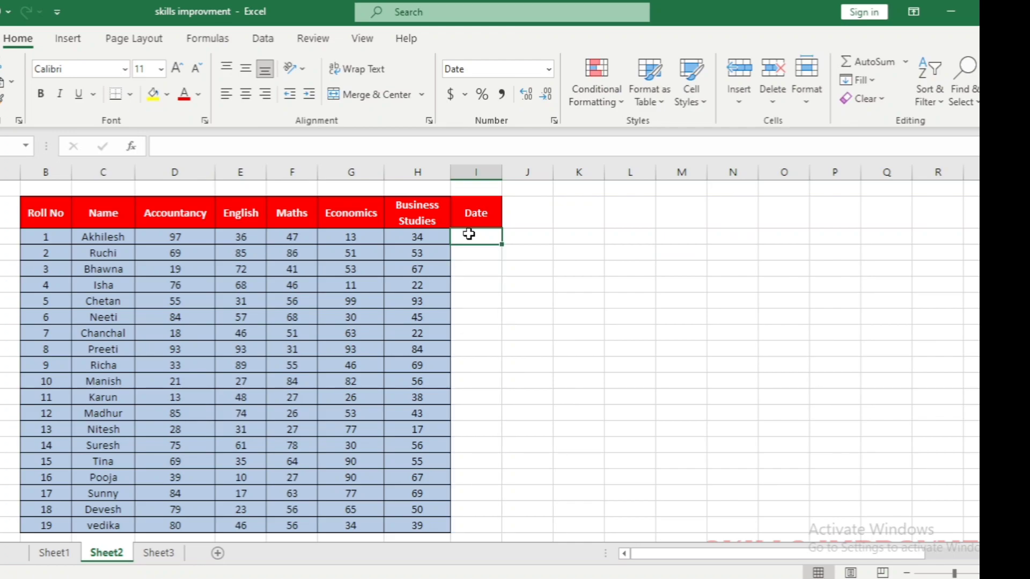
pyautogui.write('24/11/2023')
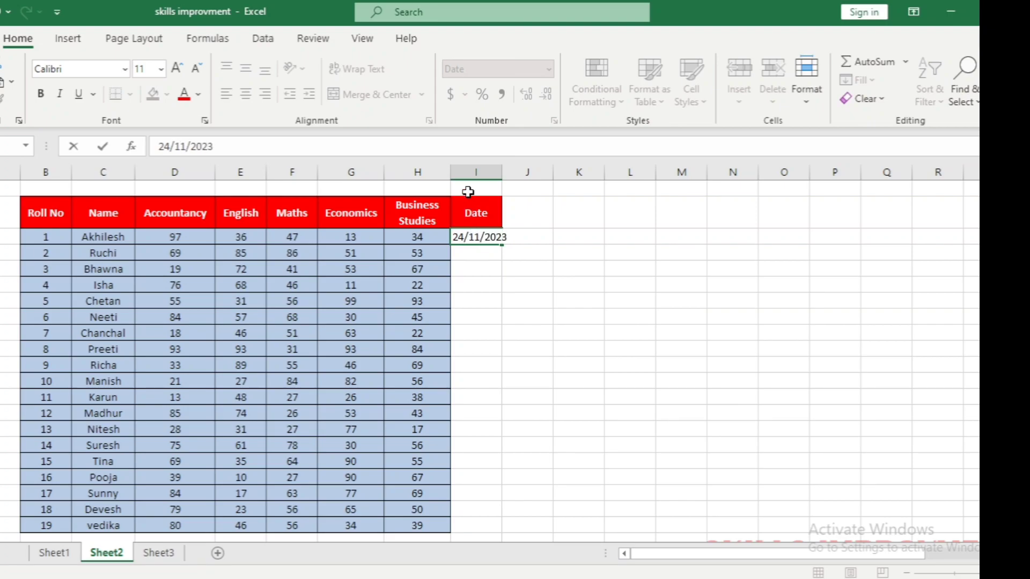
pyautogui.click(502, 247)
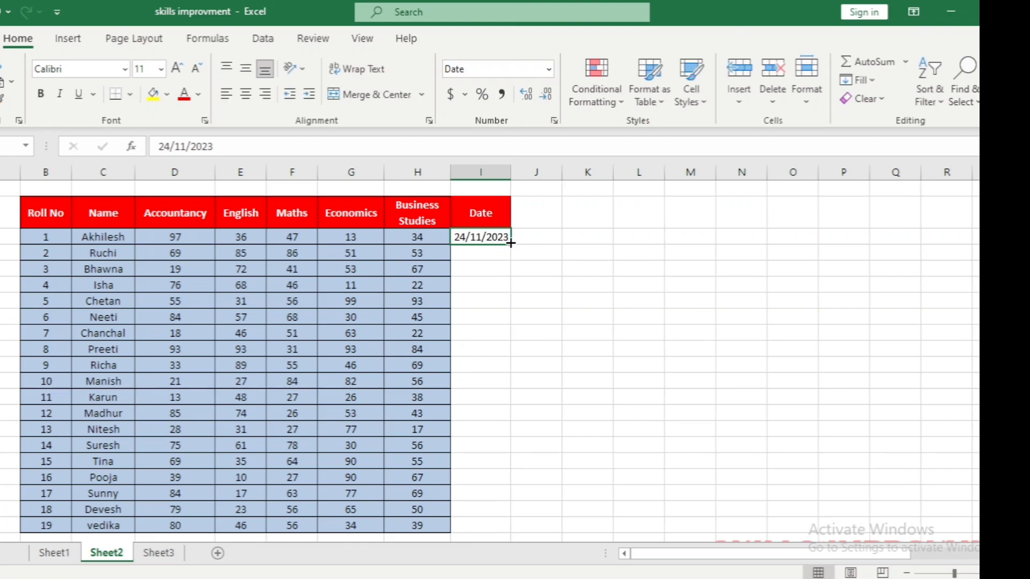
pyautogui.doubleClick(510, 243)
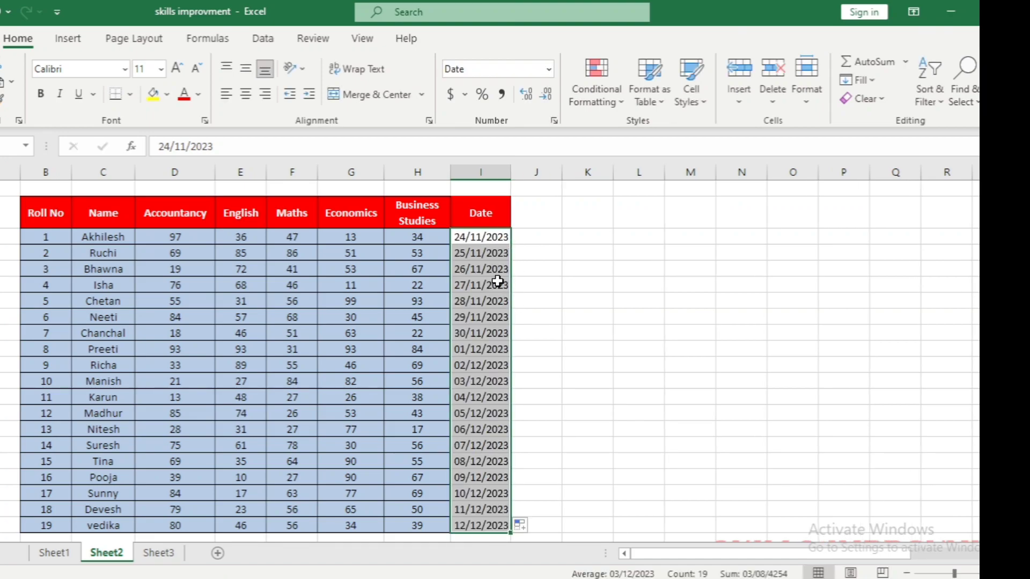
pyautogui.click(539, 244)
# Preview an A Date Occurring highlight rule on the Date values for Today with Light Red Fill with Dark Red Text
pyautogui.click(490, 236)
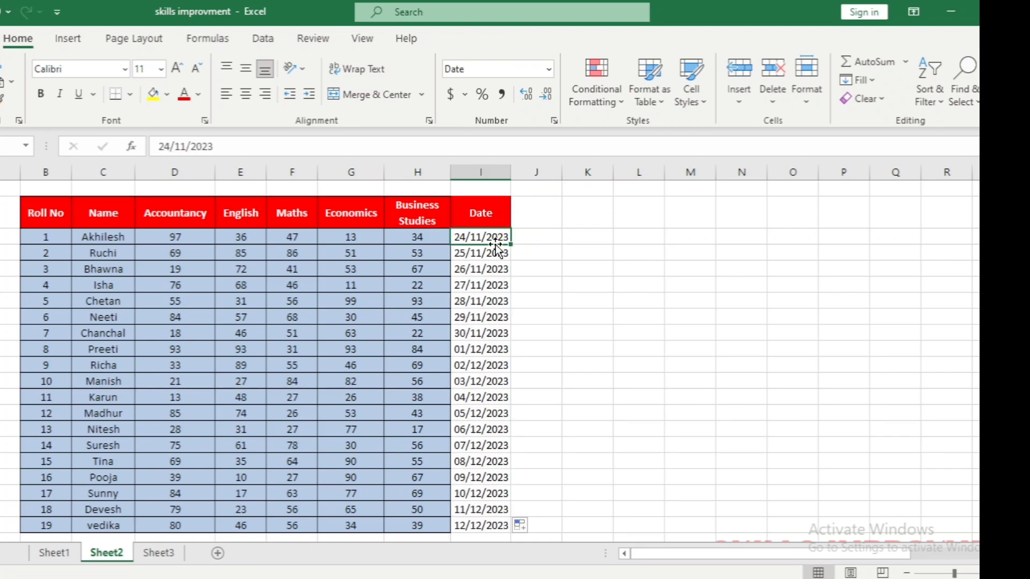
pyautogui.moveTo(490, 236); pyautogui.dragTo(502, 523)
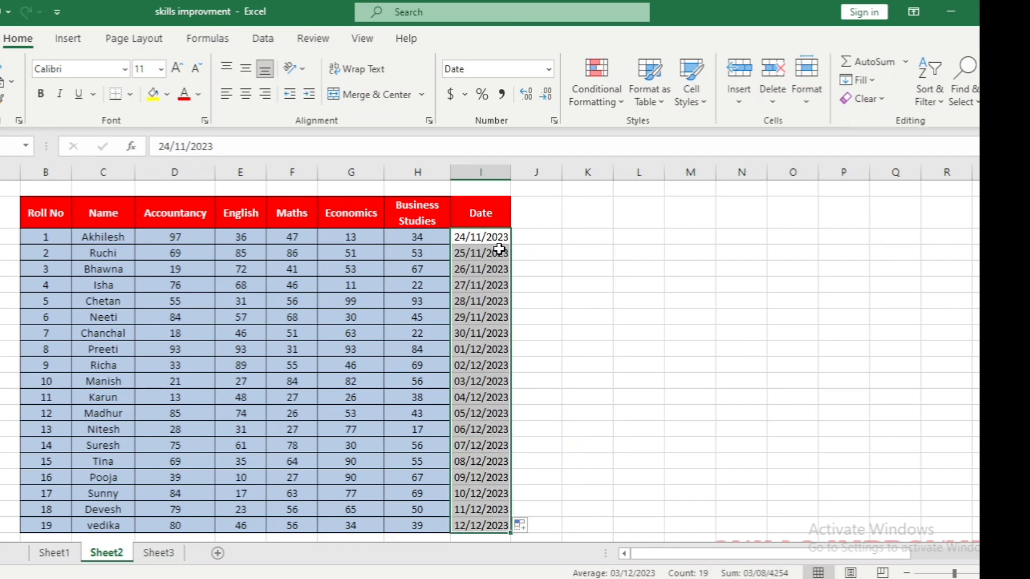
pyautogui.click(593, 99)
pyautogui.moveTo(633, 139)
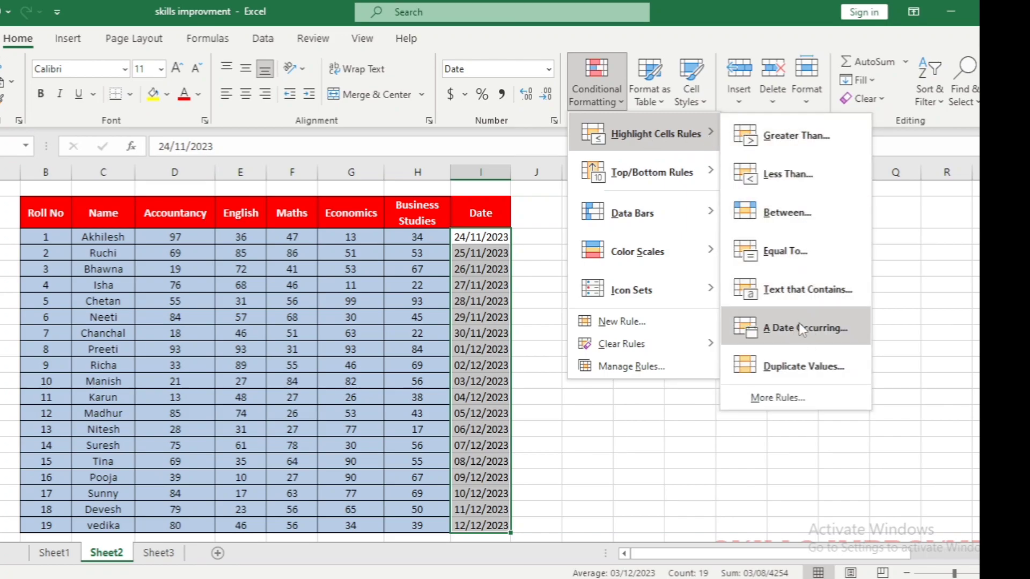
pyautogui.click(803, 328)
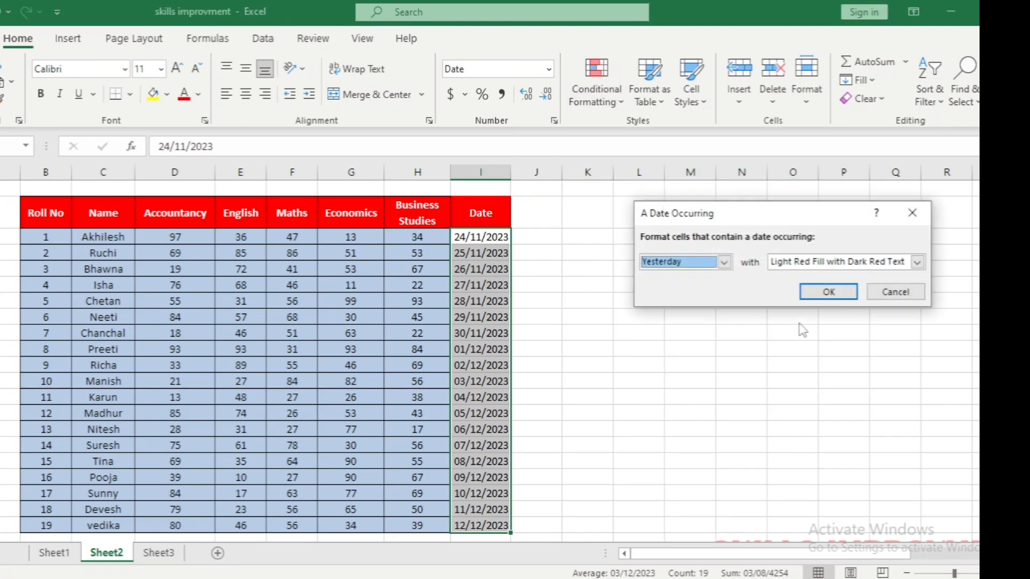
pyautogui.click(723, 262)
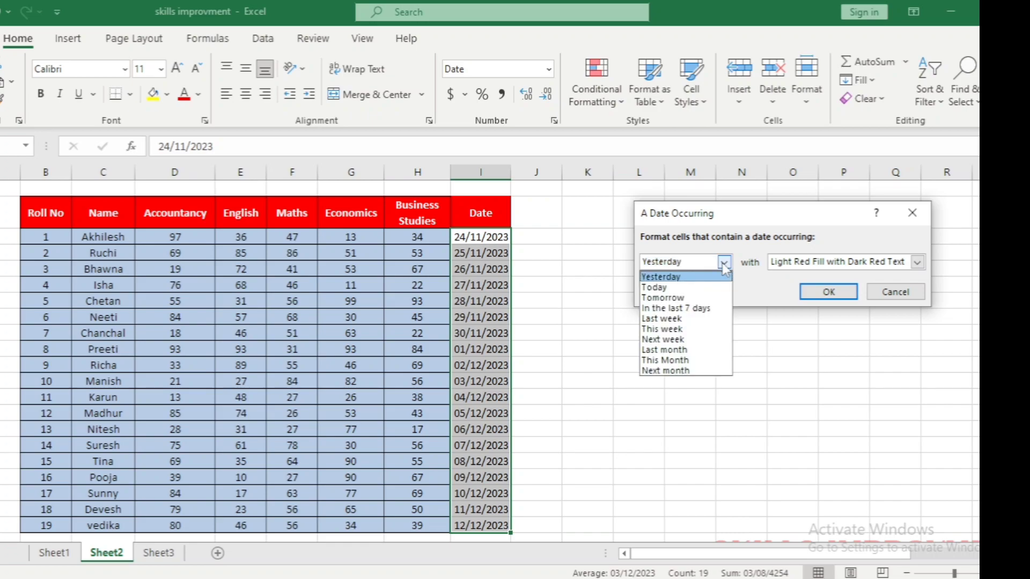
pyautogui.click(679, 288)
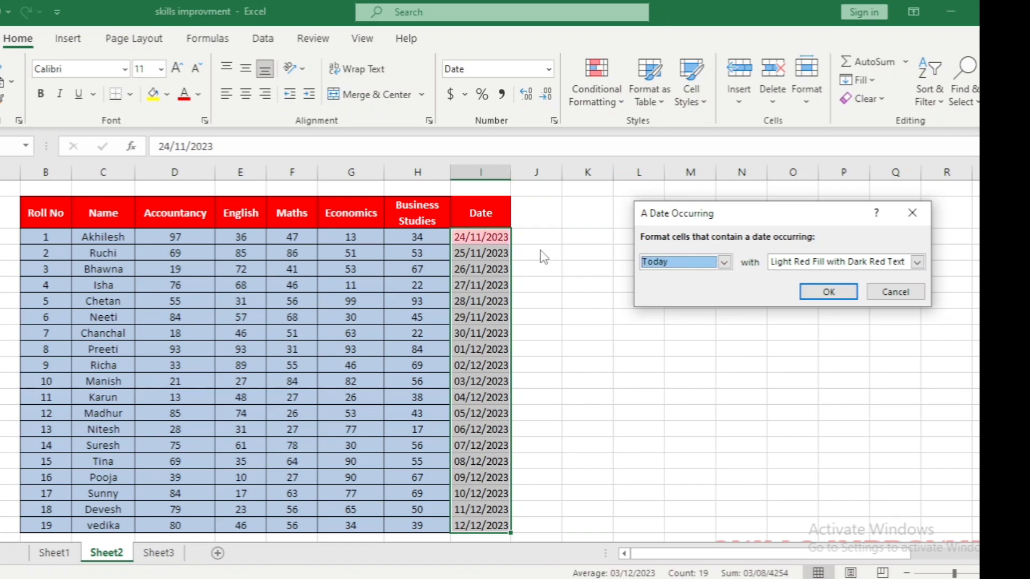
# Preview the date rule for Tomorrow and for Next week, and cancel it without applying
pyautogui.click(723, 262)
pyautogui.click(690, 298)
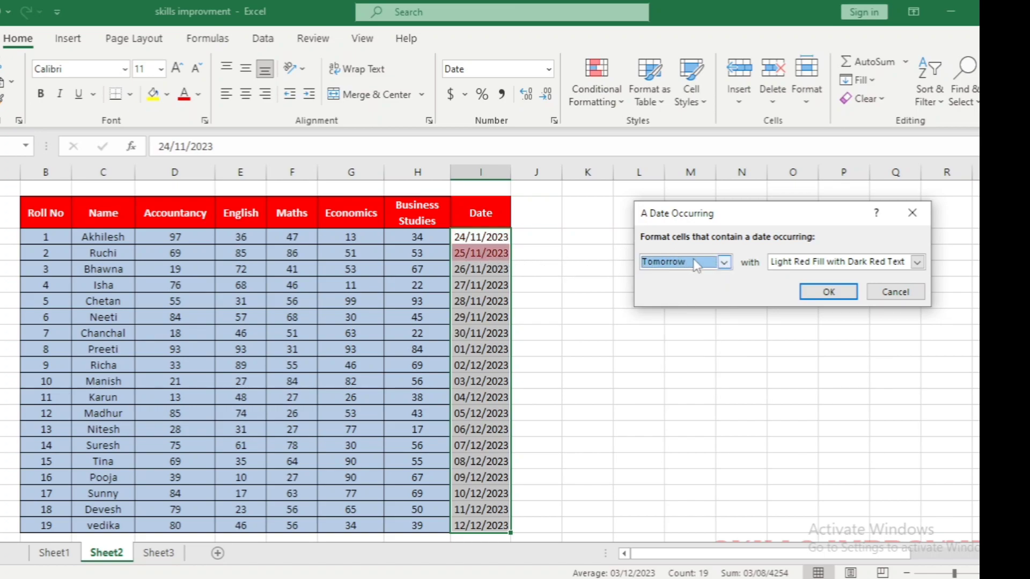
pyautogui.click(724, 262)
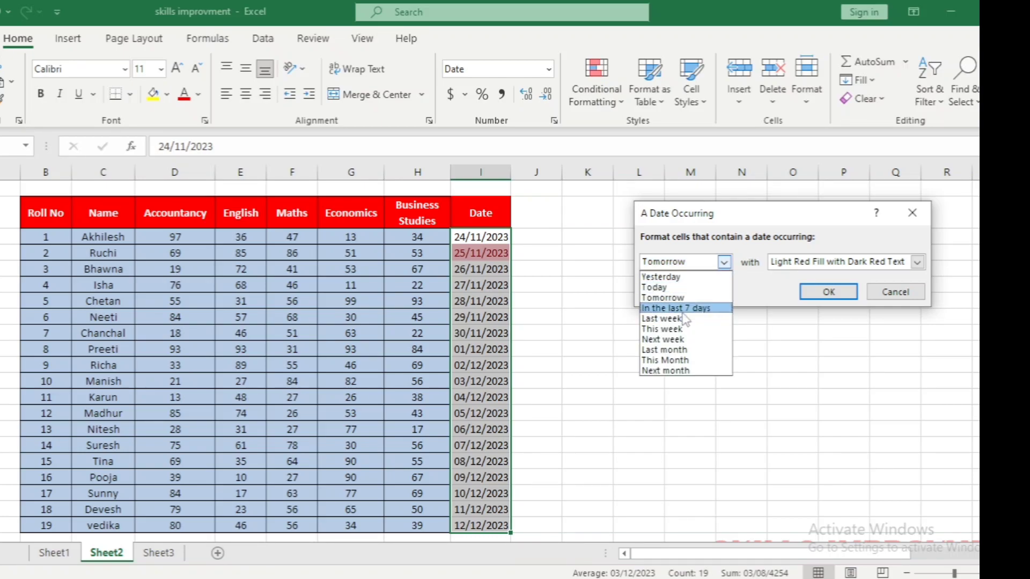
pyautogui.click(677, 342)
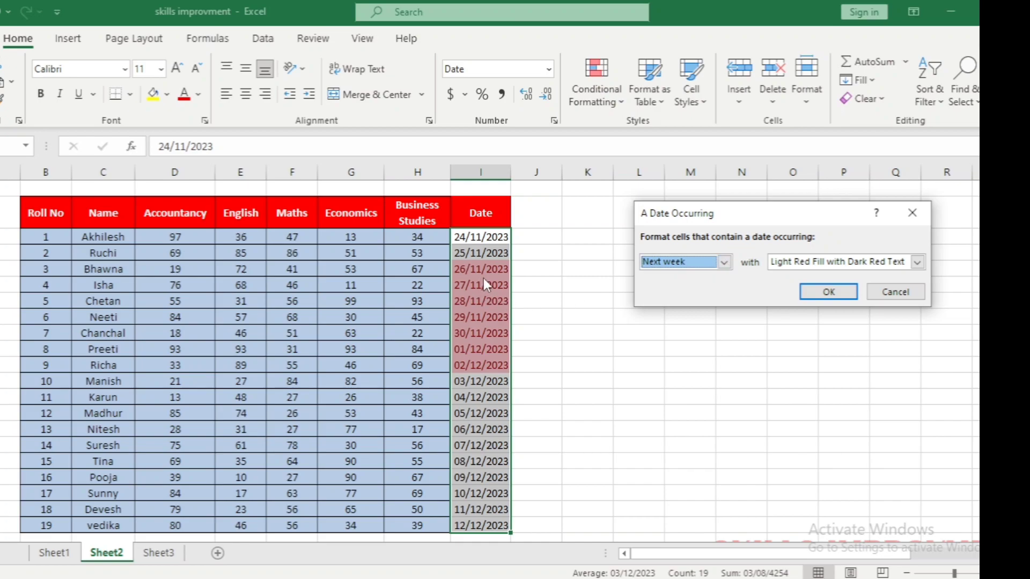
pyautogui.click(896, 292)
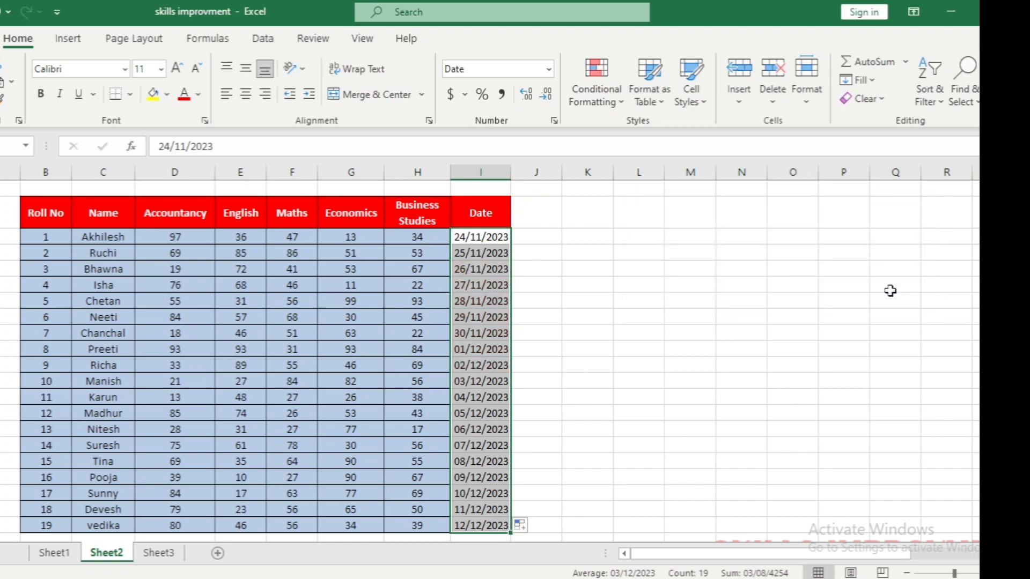
pyautogui.click(597, 95)
pyautogui.moveTo(649, 178)
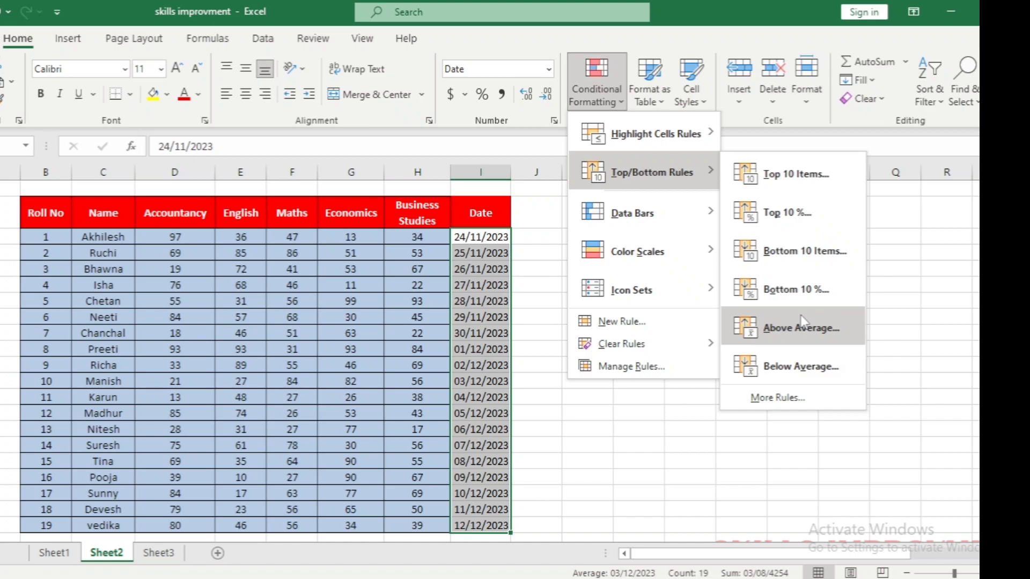
pyautogui.moveTo(700, 135)
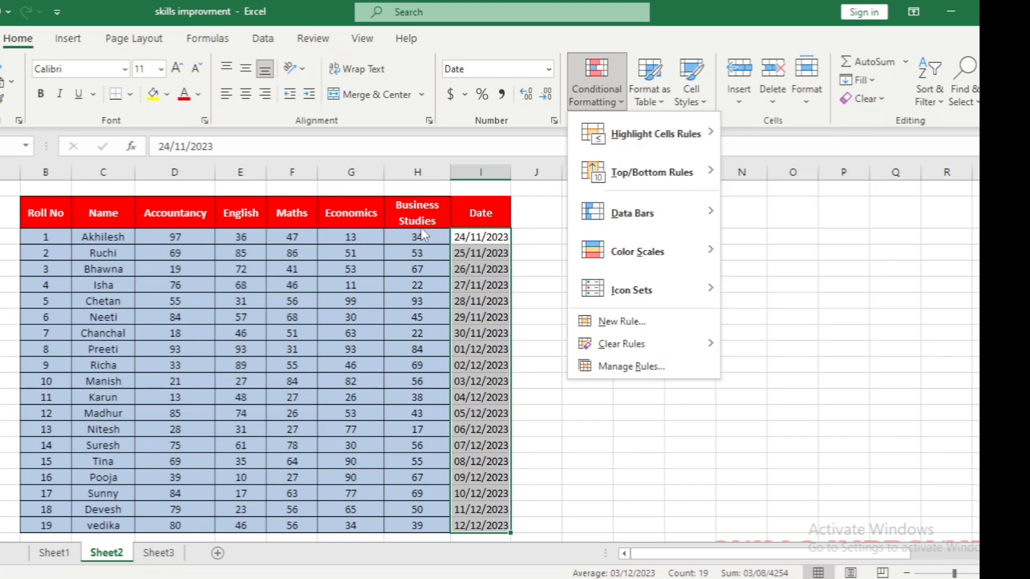
pyautogui.press('Escape')
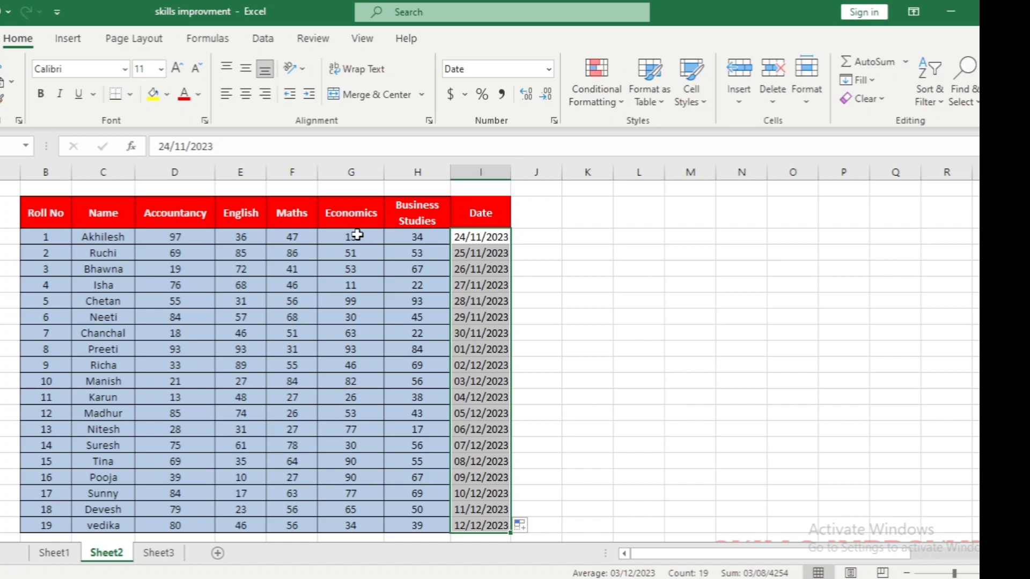
# Preview a Duplicate Values highlight with Light Red Fill with Dark Red Text on the Business Studies marks, and cancel it
pyautogui.click(423, 237)
pyautogui.moveTo(441, 238); pyautogui.dragTo(421, 525)
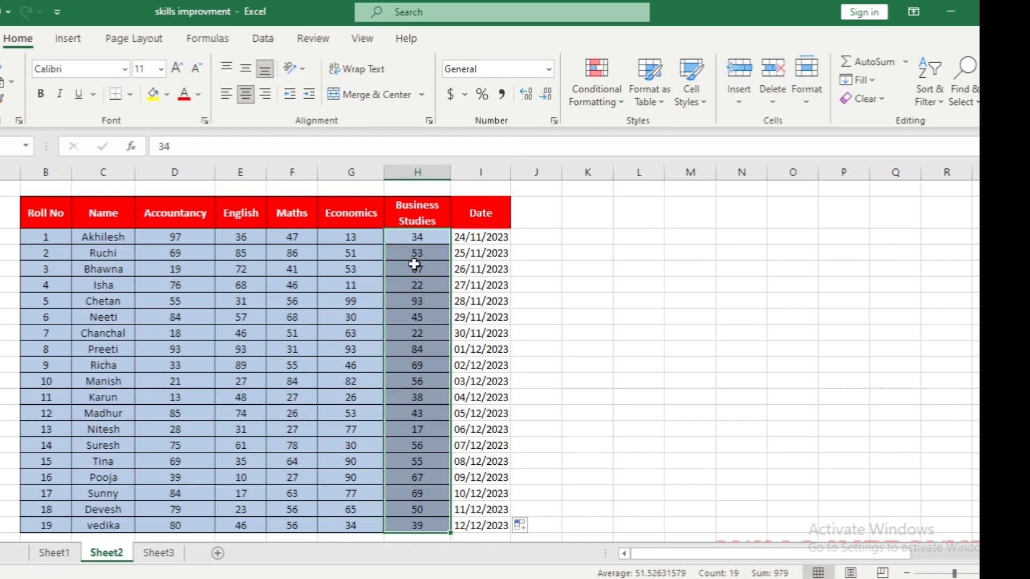
pyautogui.click(585, 89)
pyautogui.moveTo(649, 132)
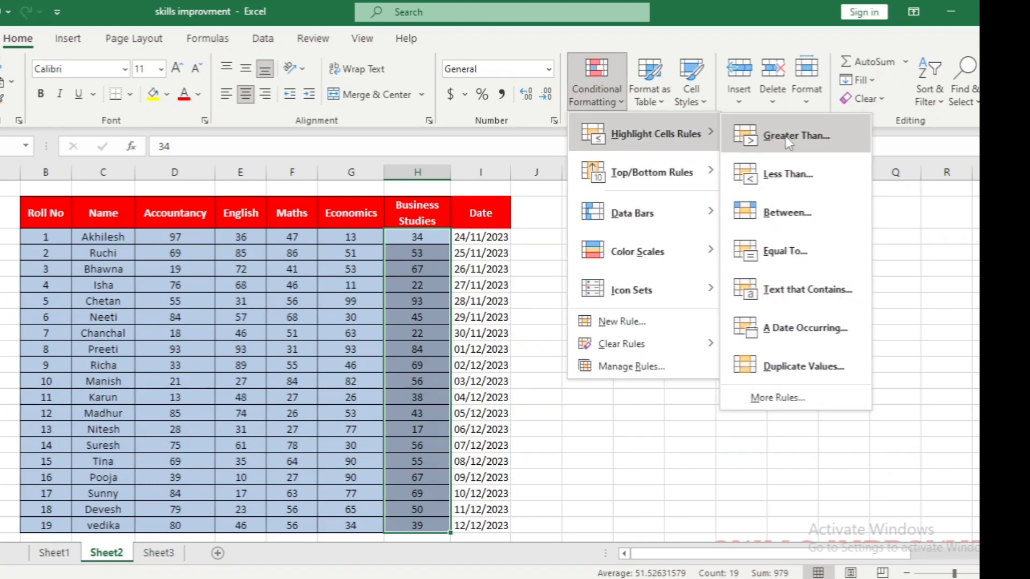
pyautogui.click(807, 365)
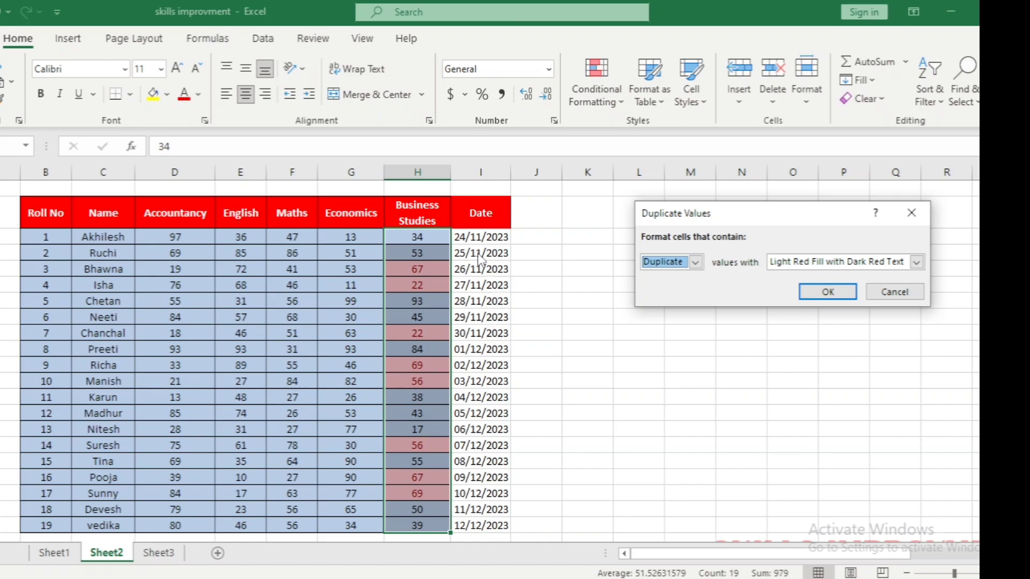
pyautogui.click(884, 294)
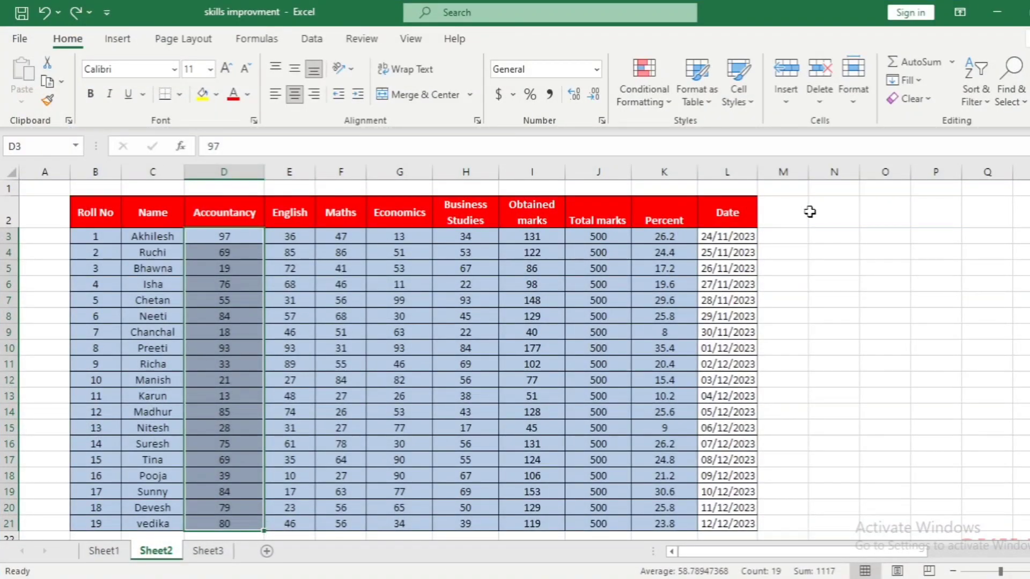
pyautogui.click(811, 211)
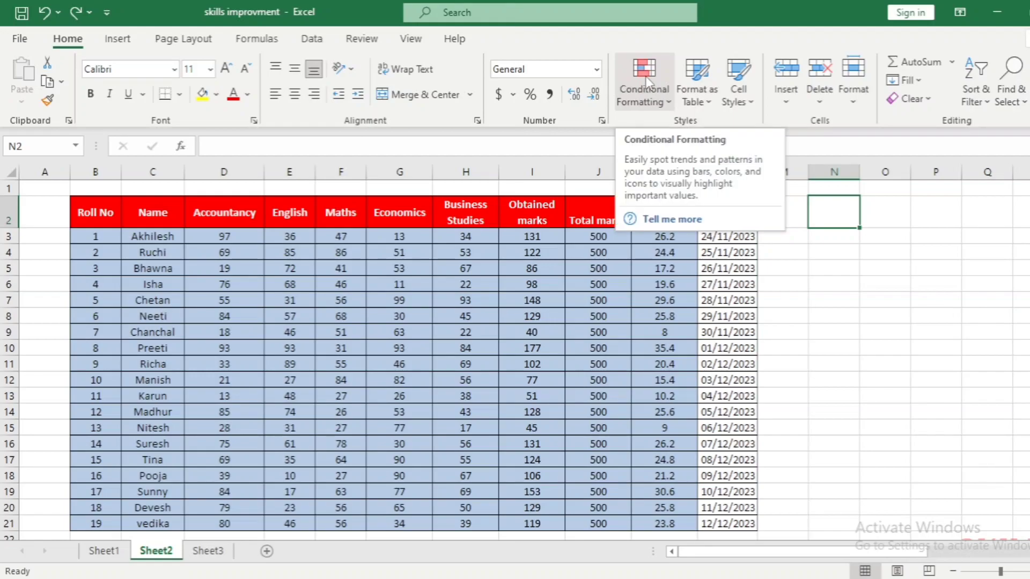
pyautogui.click(646, 90)
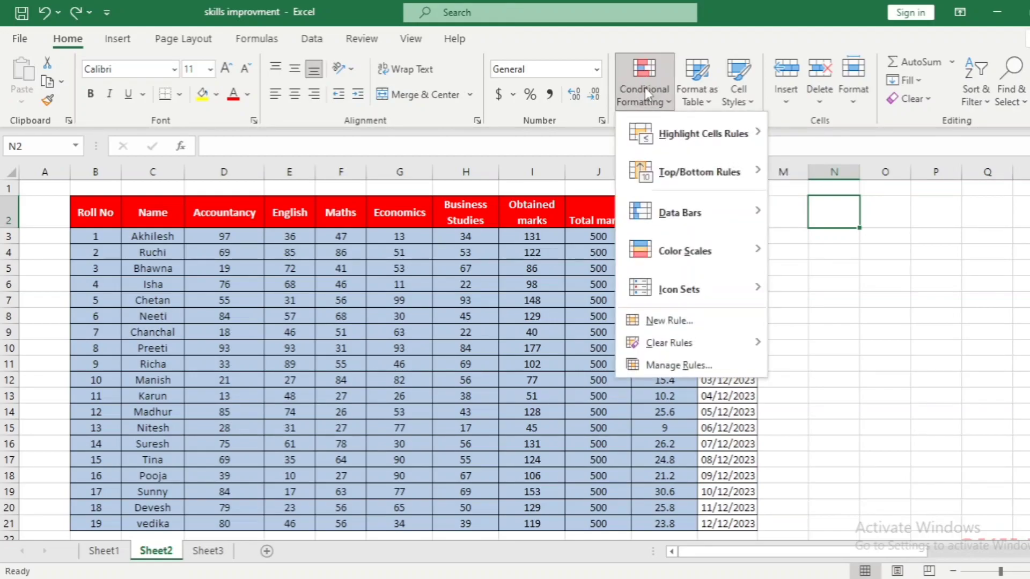
pyautogui.moveTo(687, 139)
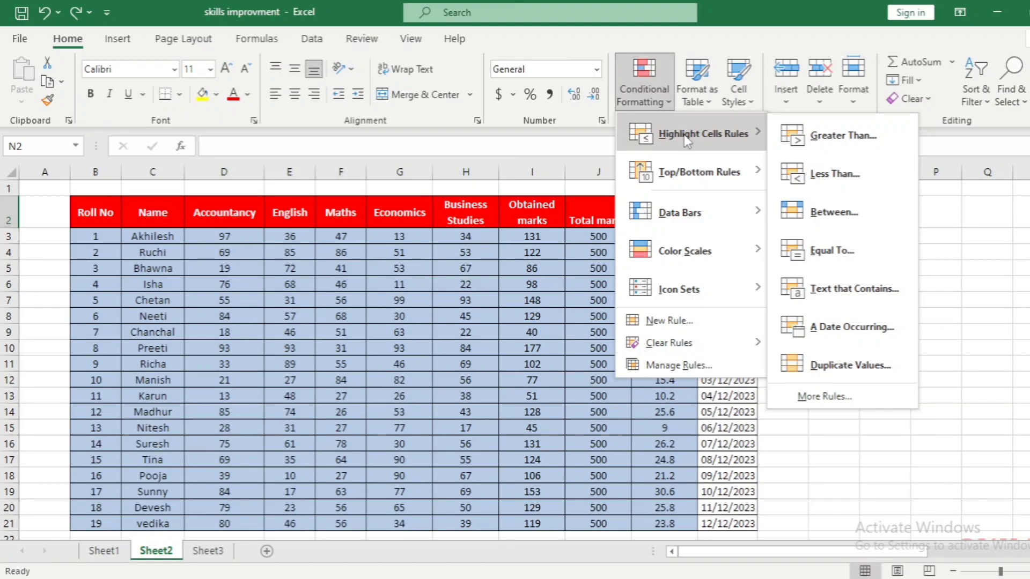
pyautogui.moveTo(687, 170)
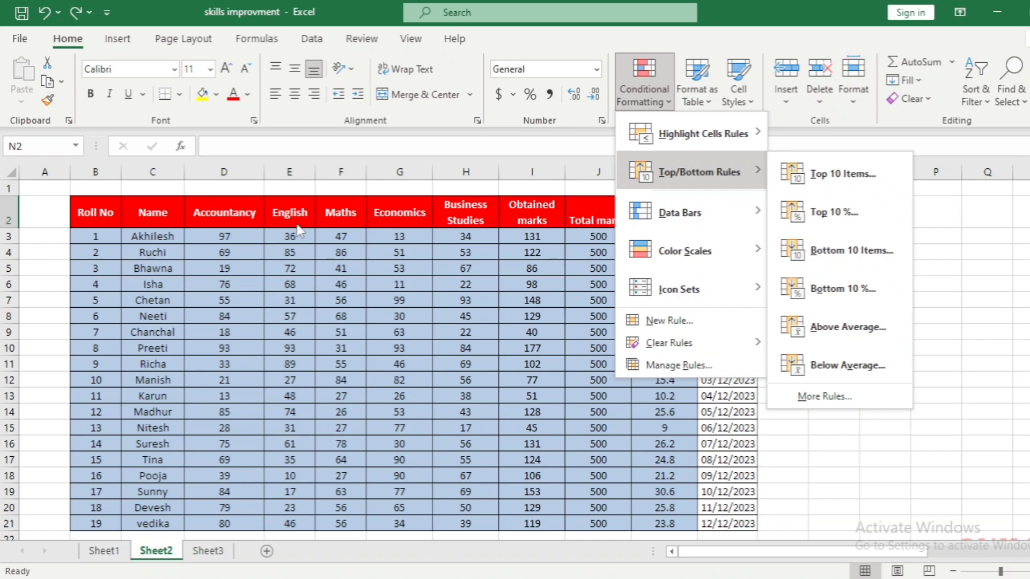
pyautogui.click(239, 235)
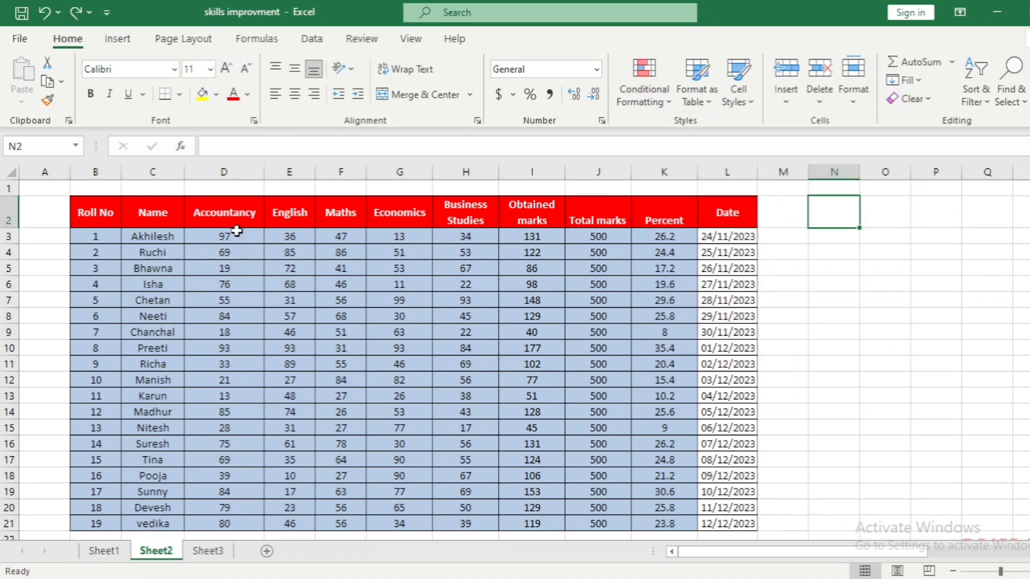
# Preview a Top 10 Items rule on the Accountancy marks, lower the rank count to 8, and cancel it without applying
pyautogui.click(231, 236)
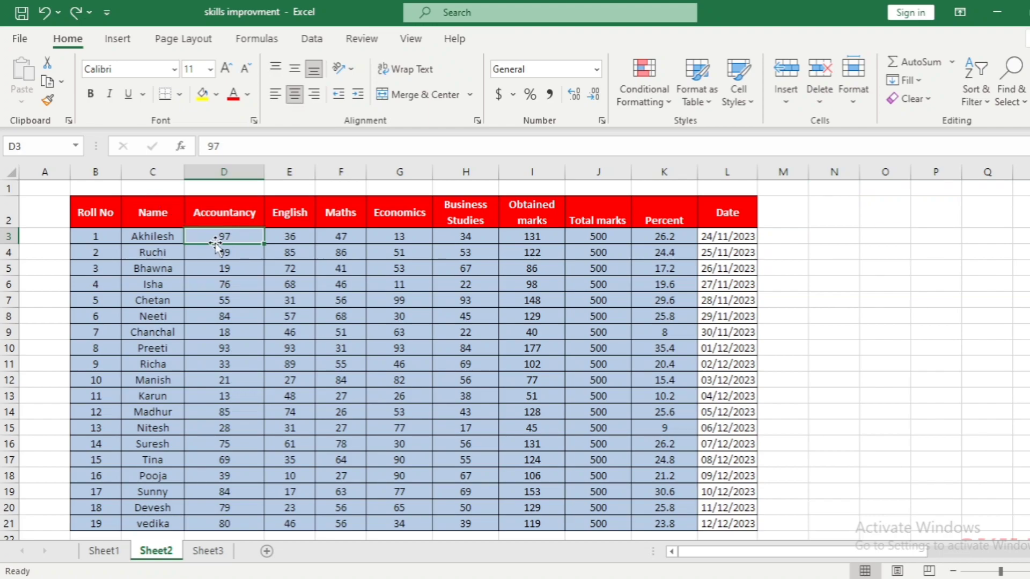
pyautogui.moveTo(217, 234); pyautogui.dragTo(237, 525)
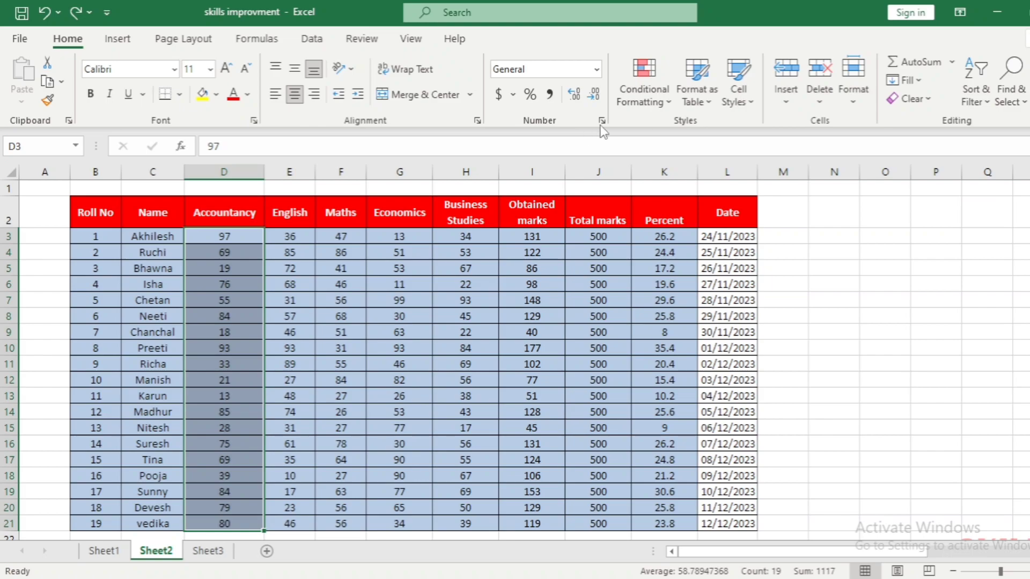
pyautogui.click(645, 92)
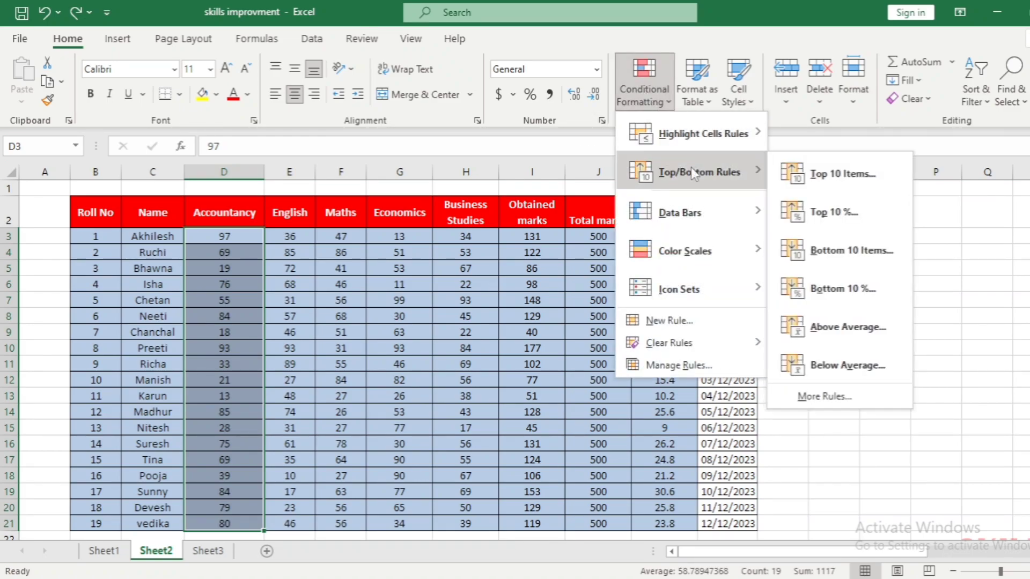
pyautogui.click(829, 173)
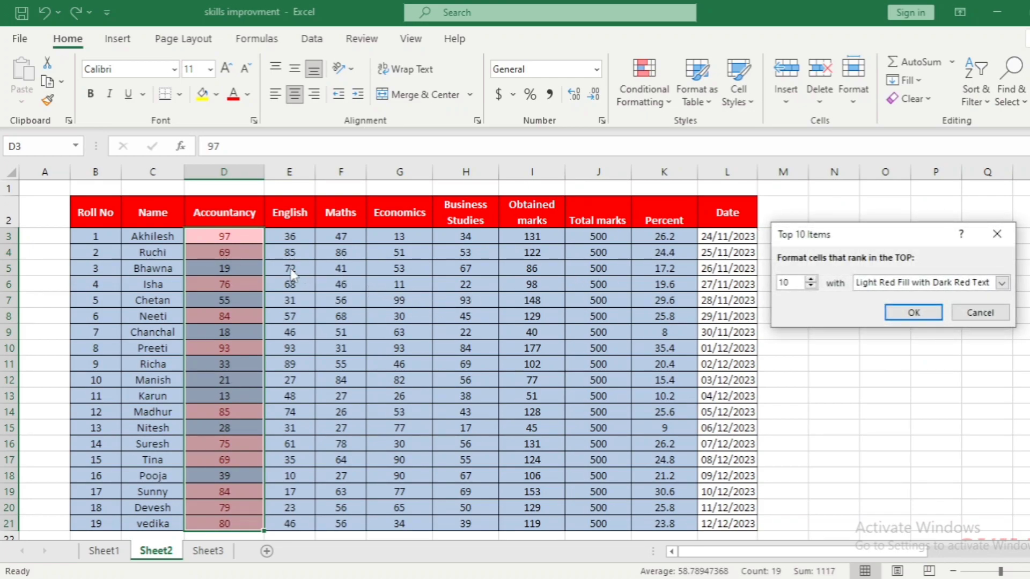
pyautogui.click(811, 286)
pyautogui.click(812, 286)
pyautogui.click(811, 287)
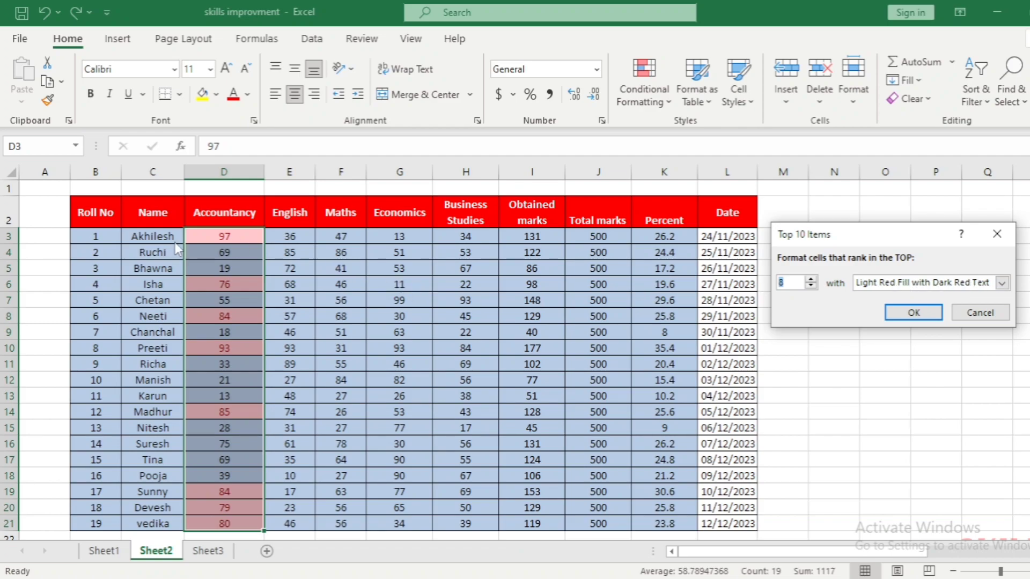
pyautogui.click(982, 313)
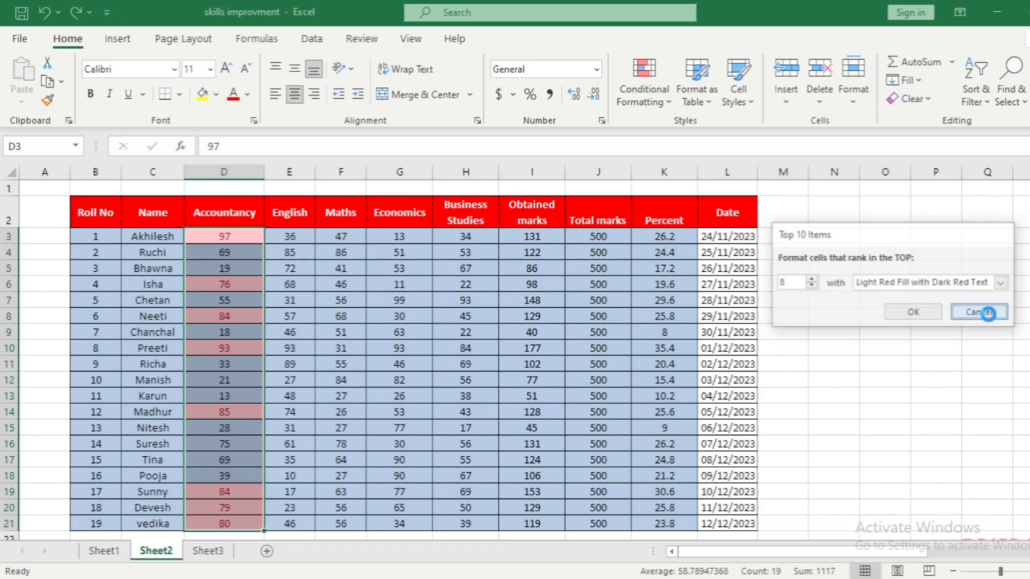
pyautogui.click(653, 81)
pyautogui.moveTo(698, 172)
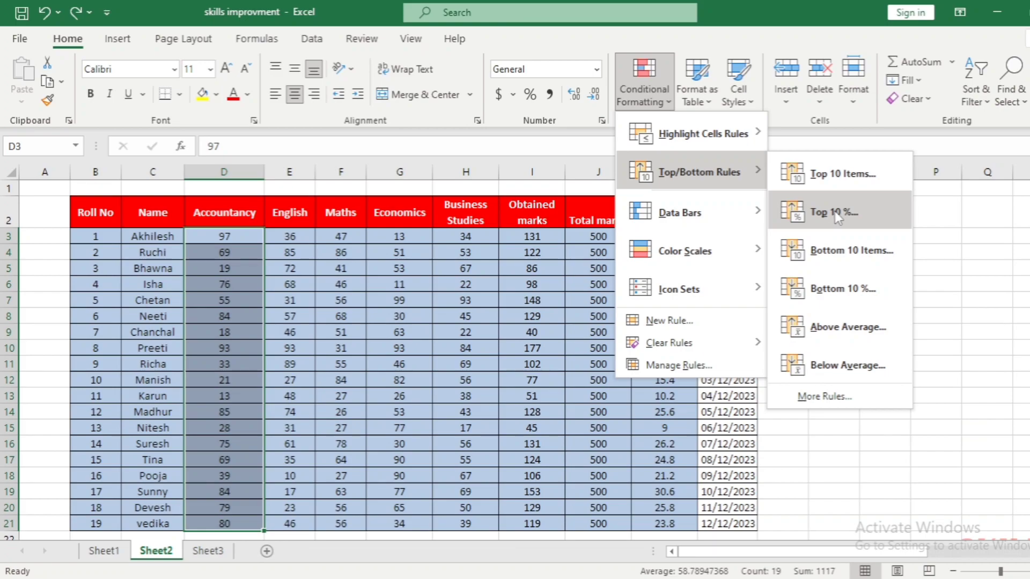
pyautogui.click(589, 198)
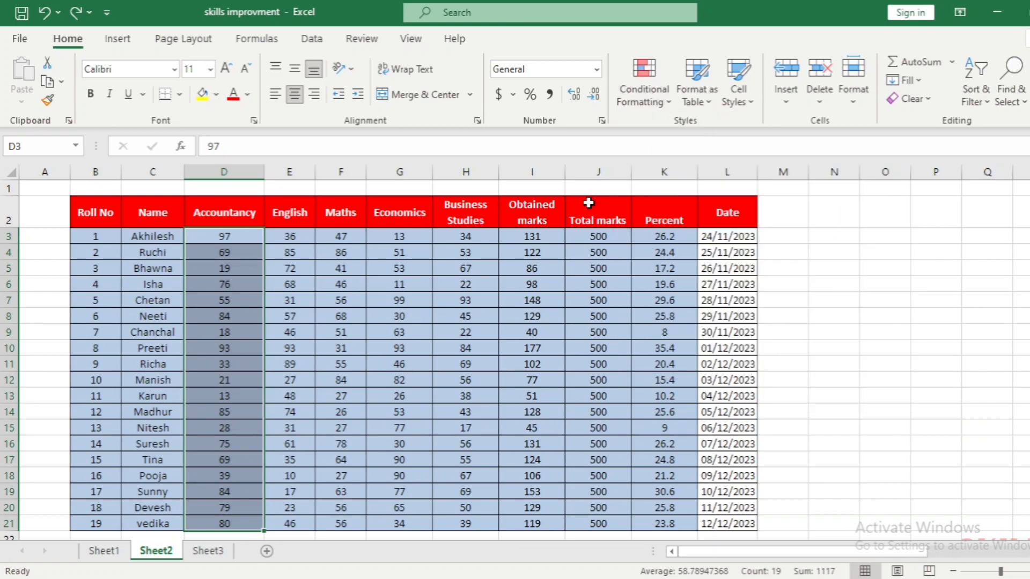
# Preview a Top 10% rule on the Percent values with the rank raised to 20%, and cancel it
pyautogui.click(667, 237)
pyautogui.moveTo(667, 236); pyautogui.dragTo(679, 524)
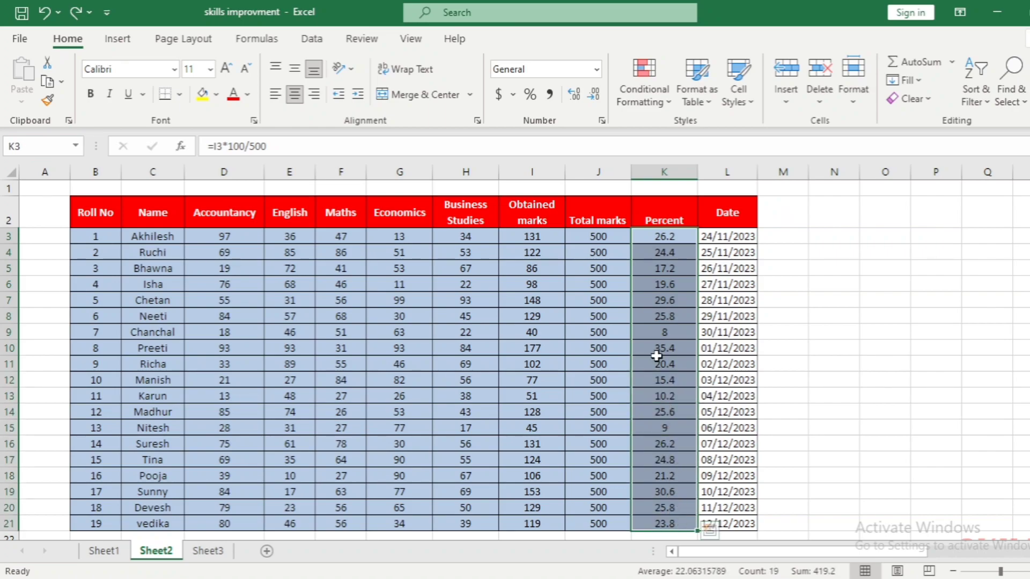
pyautogui.click(642, 92)
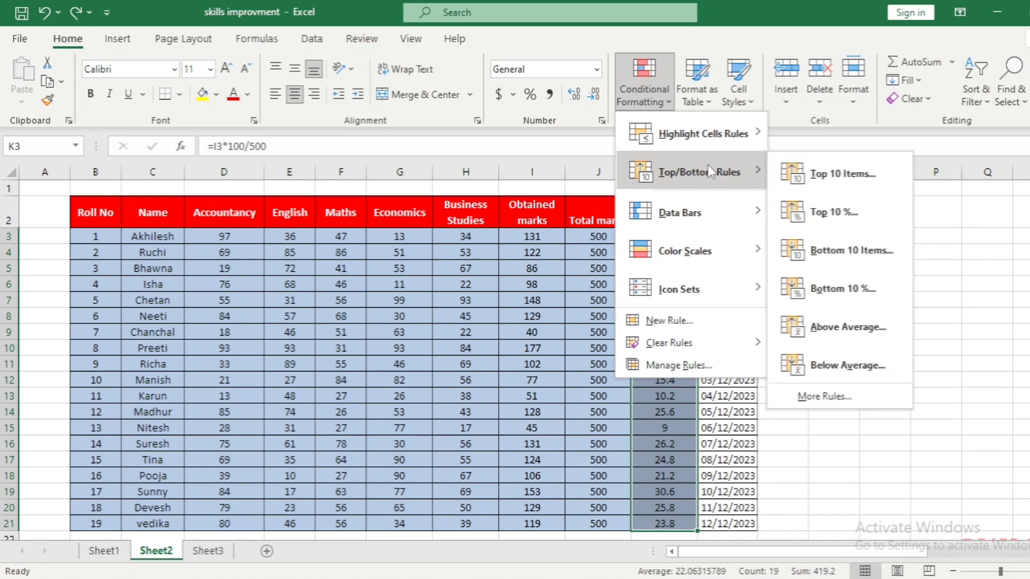
pyautogui.click(841, 214)
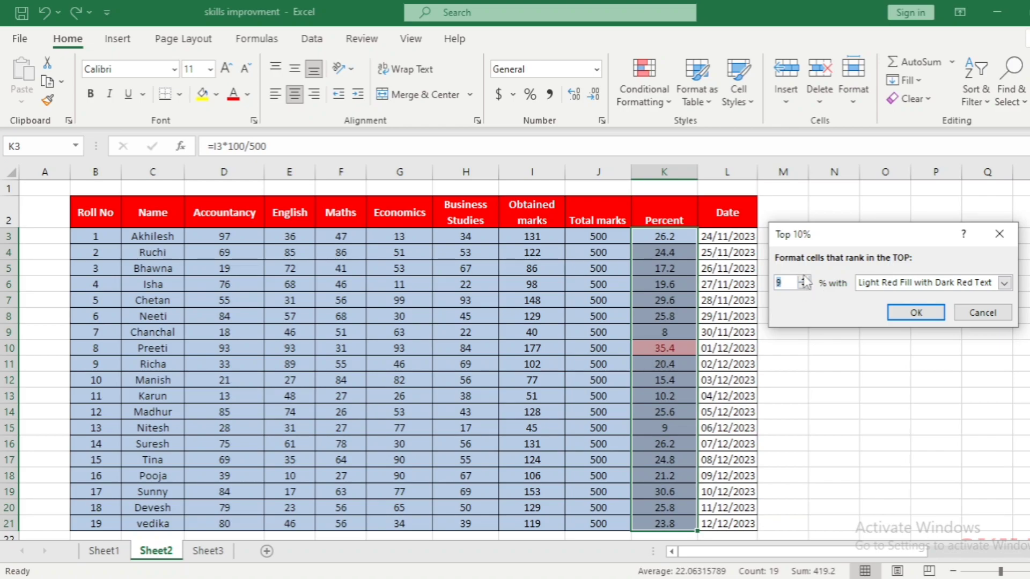
pyautogui.click(804, 280)
pyautogui.click(803, 280)
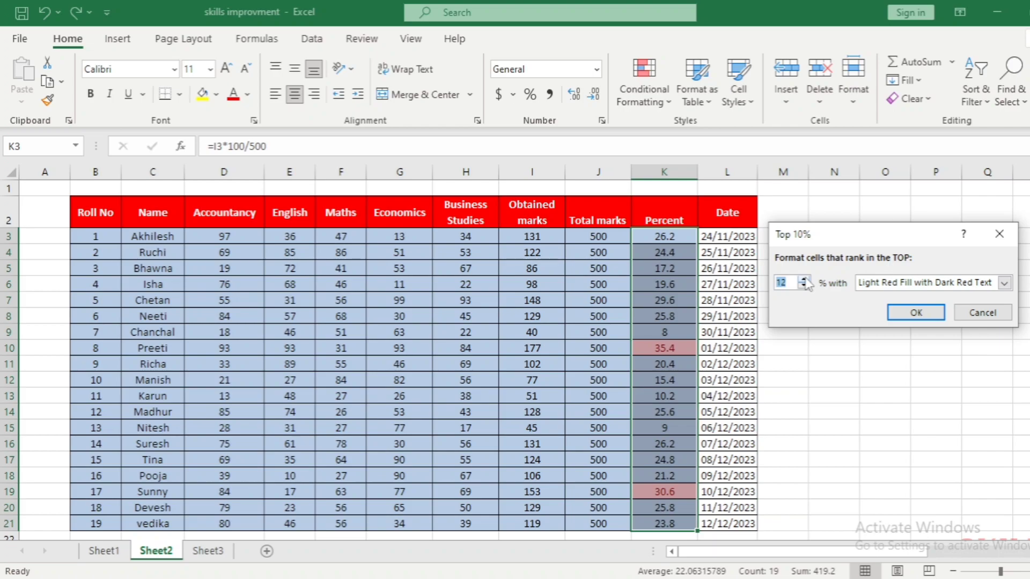
pyautogui.click(804, 280)
pyautogui.click(804, 280)
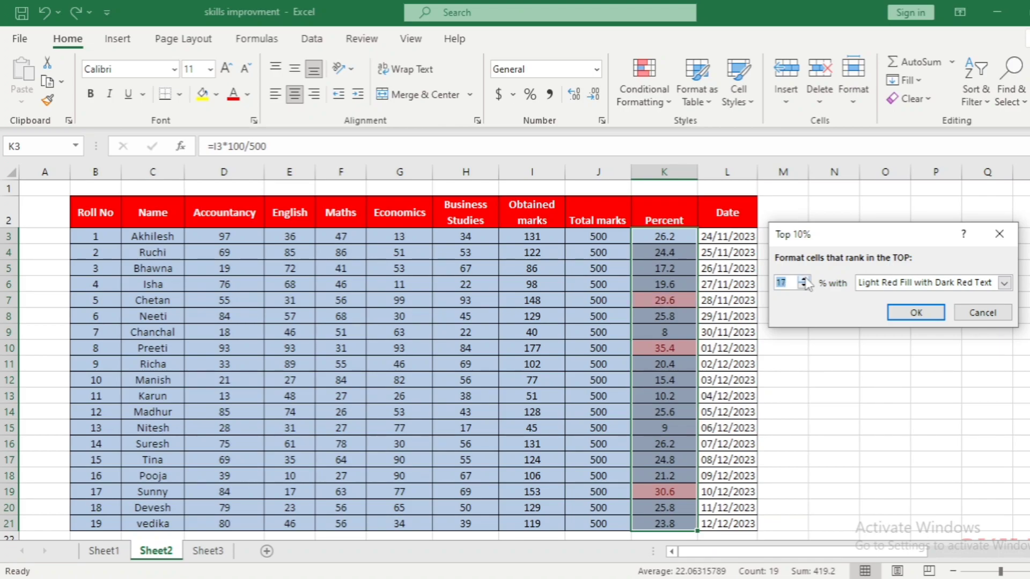
pyautogui.click(805, 279)
pyautogui.click(804, 280)
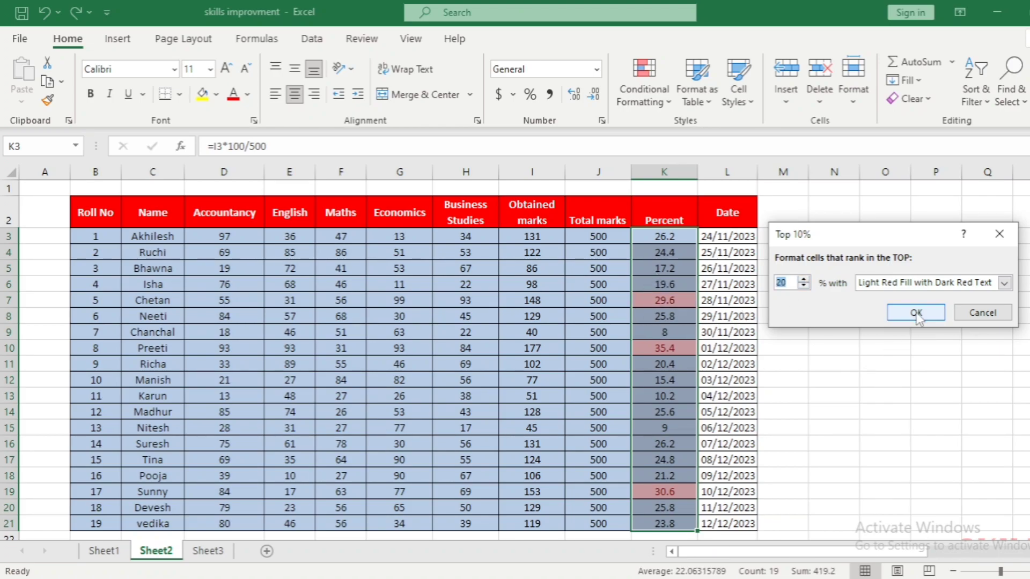
pyautogui.click(980, 313)
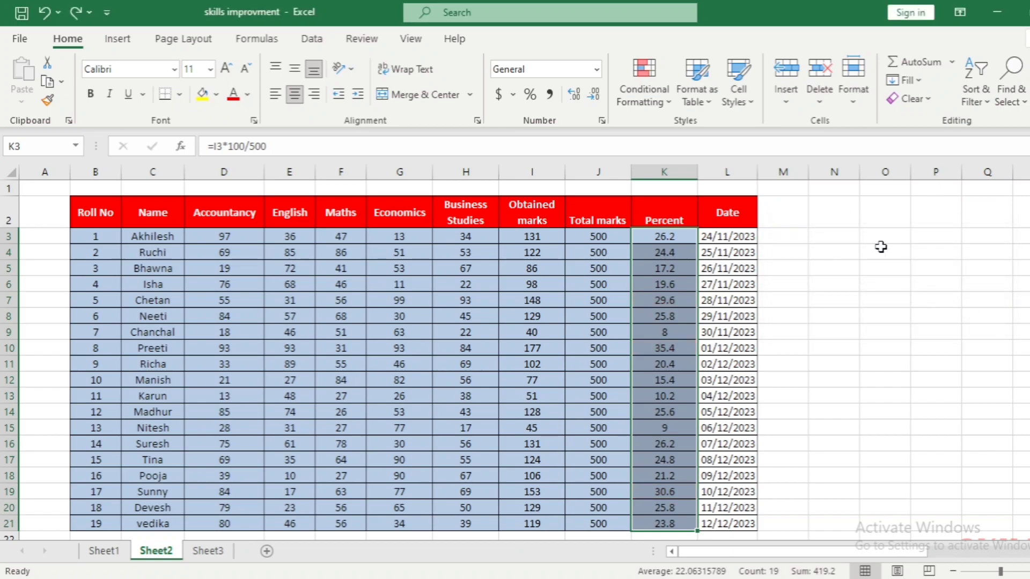
# Preview a Bottom 10 Items rule on the Obtained marks values with Light Red Fill with Dark Red Text, and cancel it
pyautogui.click(649, 96)
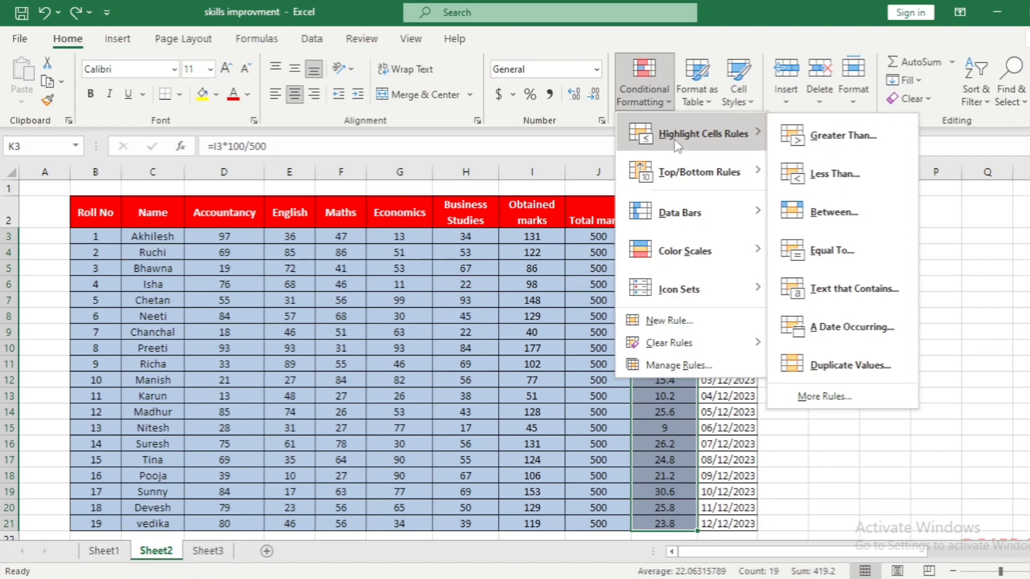
pyautogui.moveTo(685, 169)
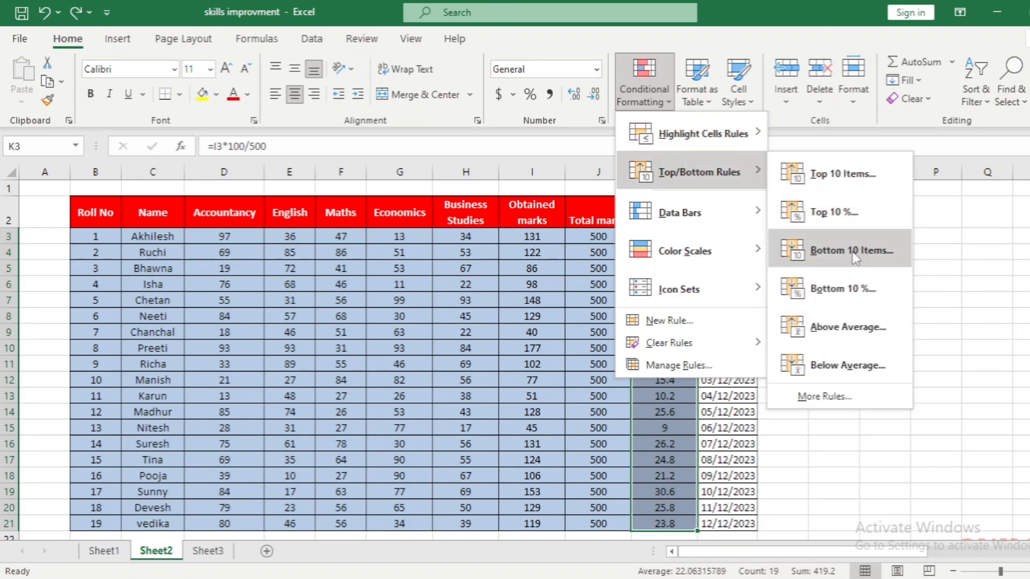
pyautogui.click(529, 234)
pyautogui.moveTo(529, 234); pyautogui.dragTo(537, 520)
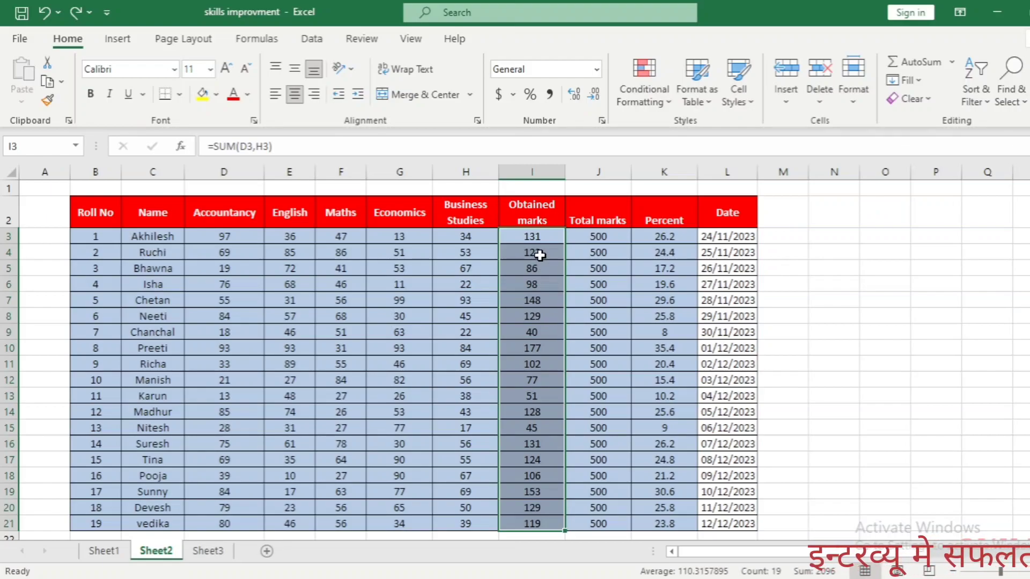
pyautogui.click(639, 98)
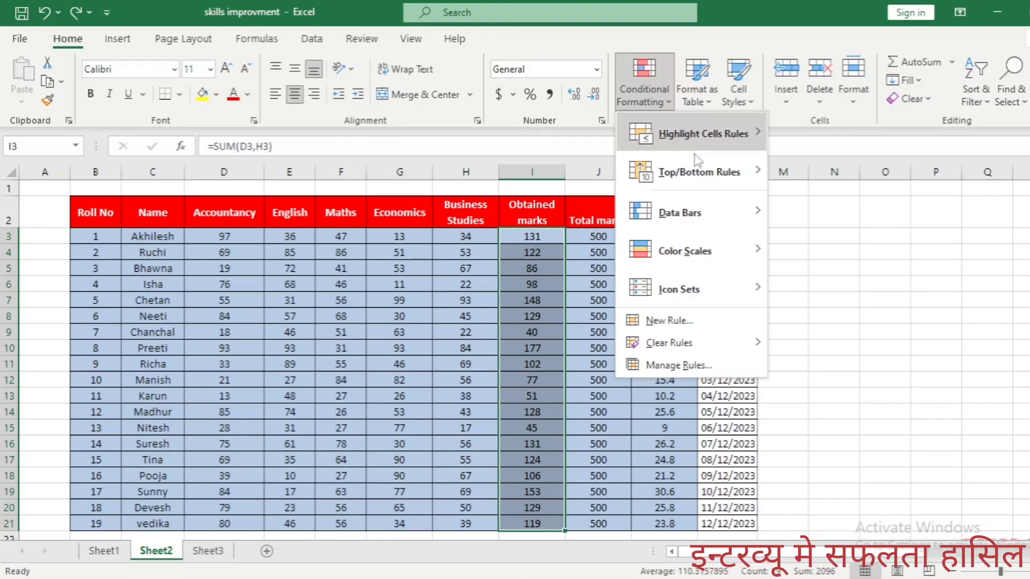
pyautogui.moveTo(703, 173)
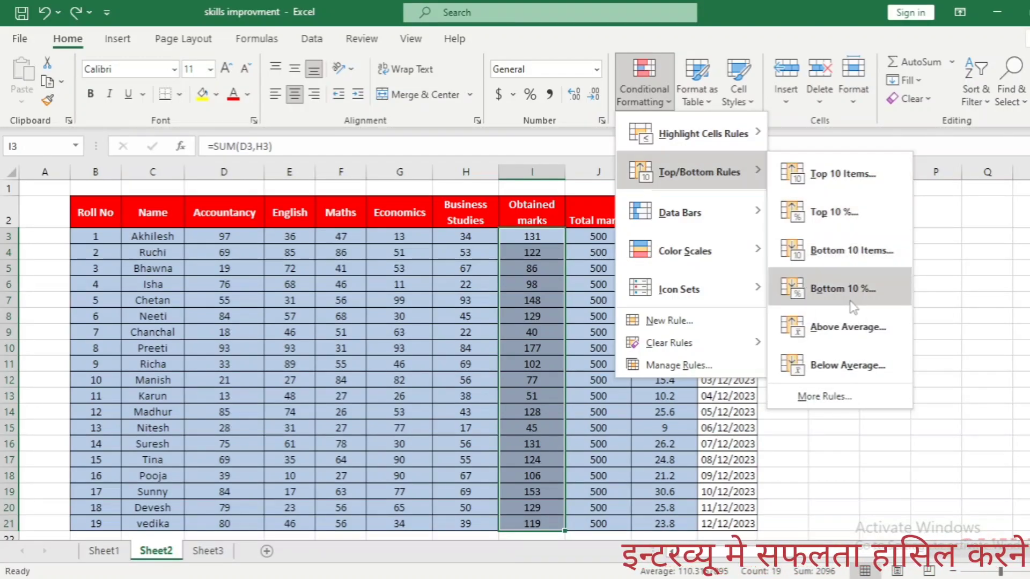
pyautogui.click(837, 260)
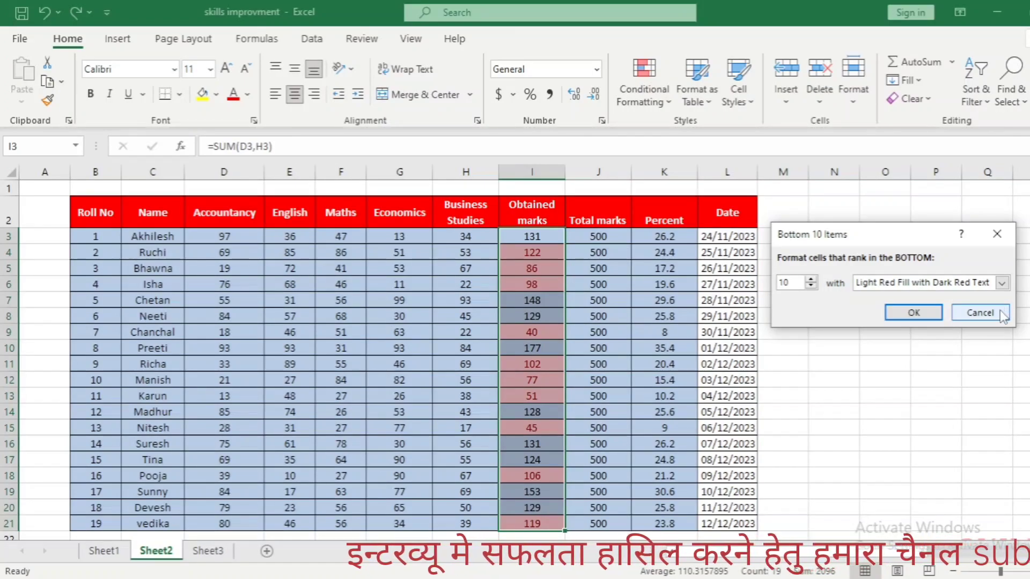
pyautogui.click(981, 313)
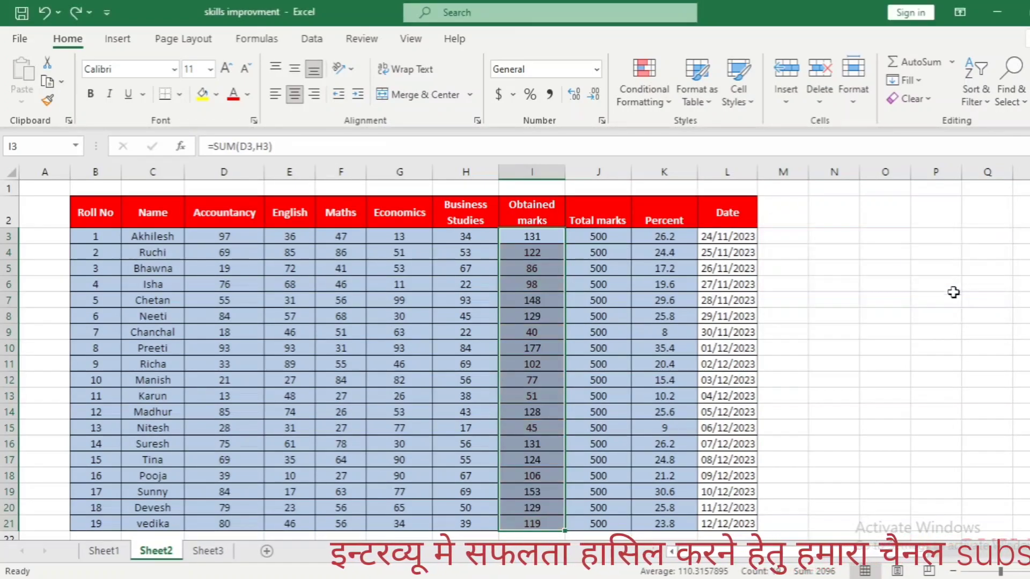
pyautogui.click(649, 87)
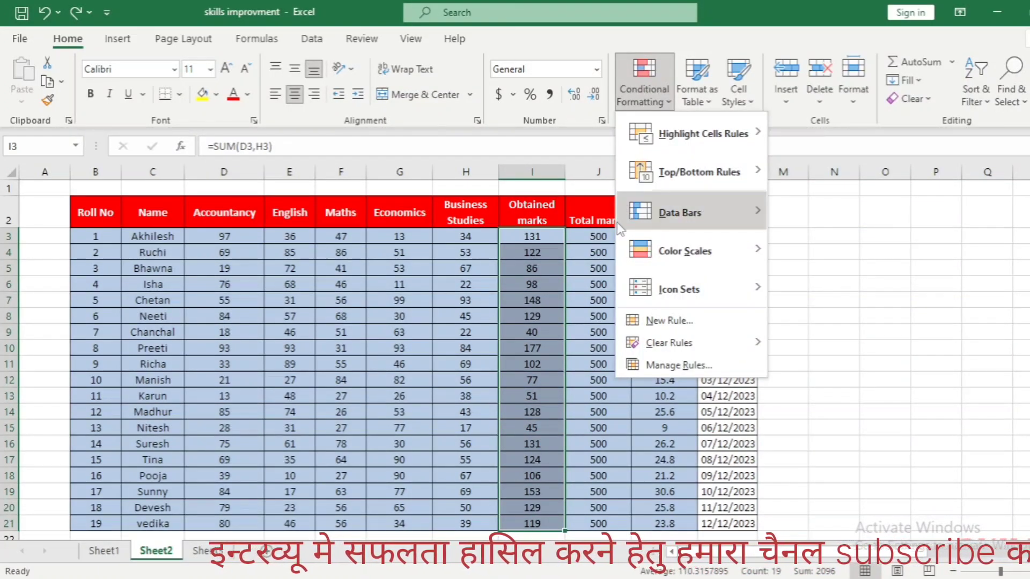
pyautogui.press('Escape')
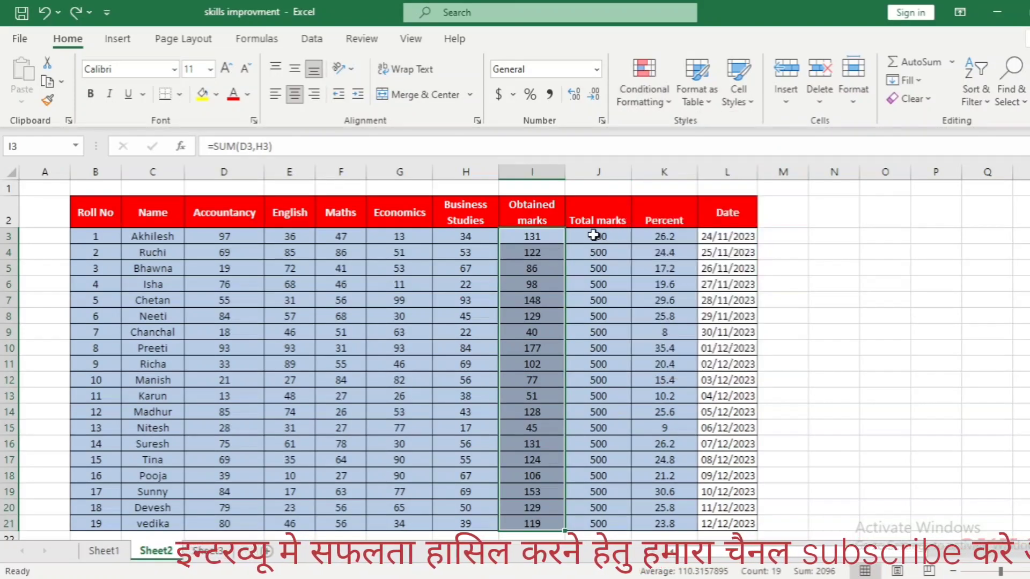
pyautogui.click(648, 89)
pyautogui.moveTo(684, 172)
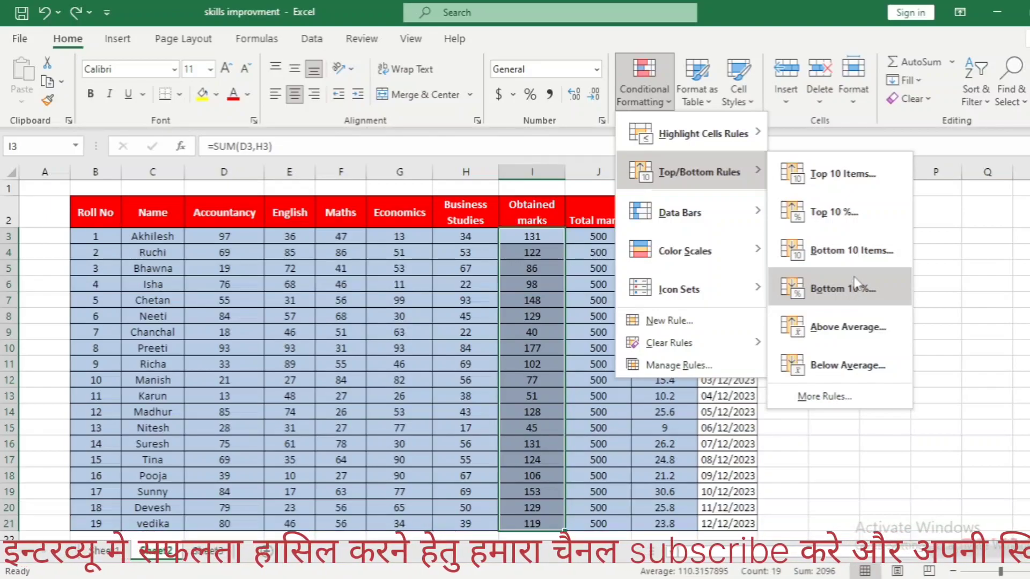
pyautogui.click(947, 231)
# Preview a Bottom 10% rule on the Percent values, raising the rank to 20% and up to 30%, and cancel it
pyautogui.moveTo(677, 239); pyautogui.dragTo(681, 521)
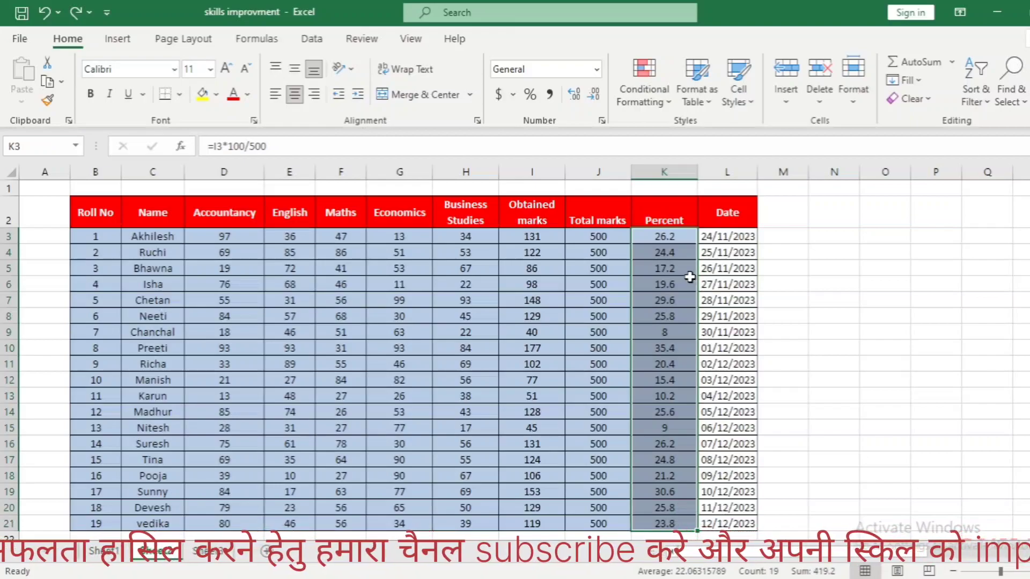
pyautogui.click(648, 95)
pyautogui.moveTo(700, 175)
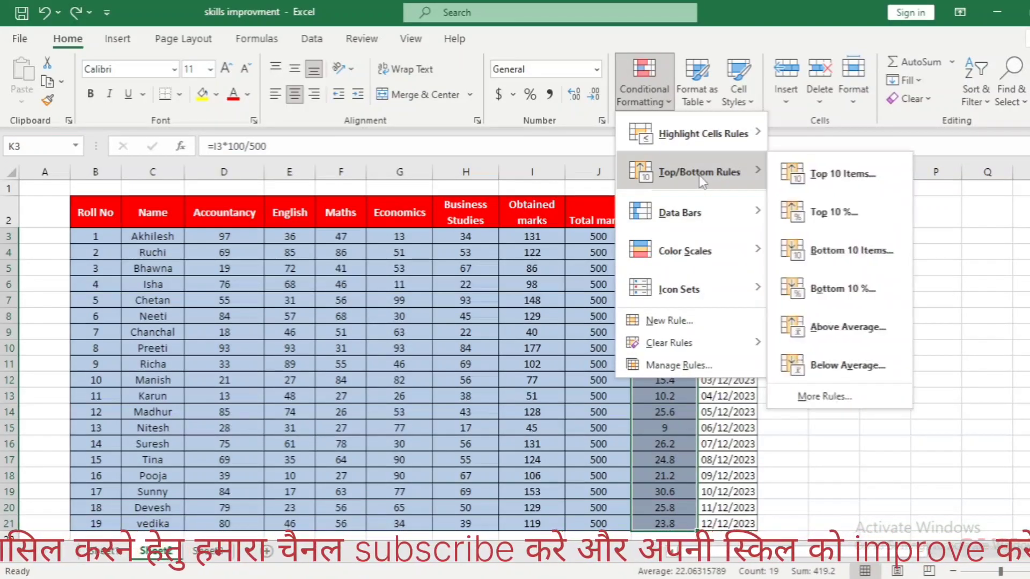
pyautogui.click(845, 290)
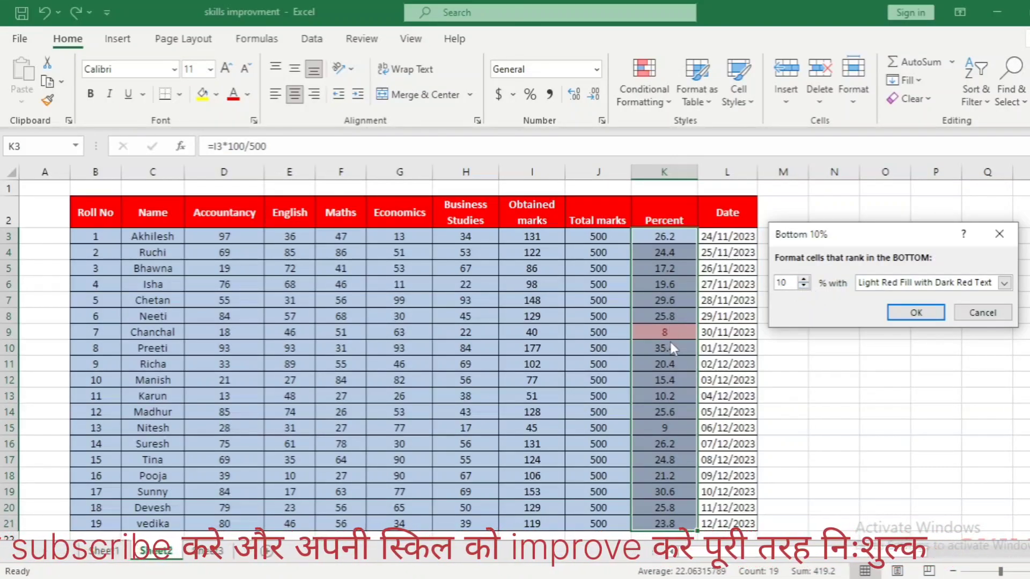
pyautogui.click(804, 279)
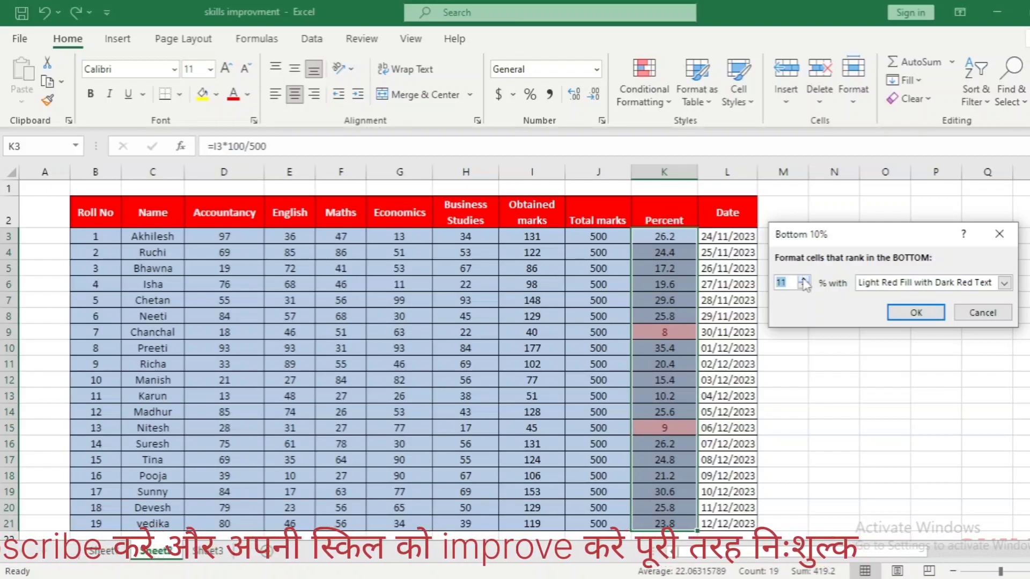
pyautogui.click(803, 280)
pyautogui.click(804, 279)
pyautogui.click(803, 279)
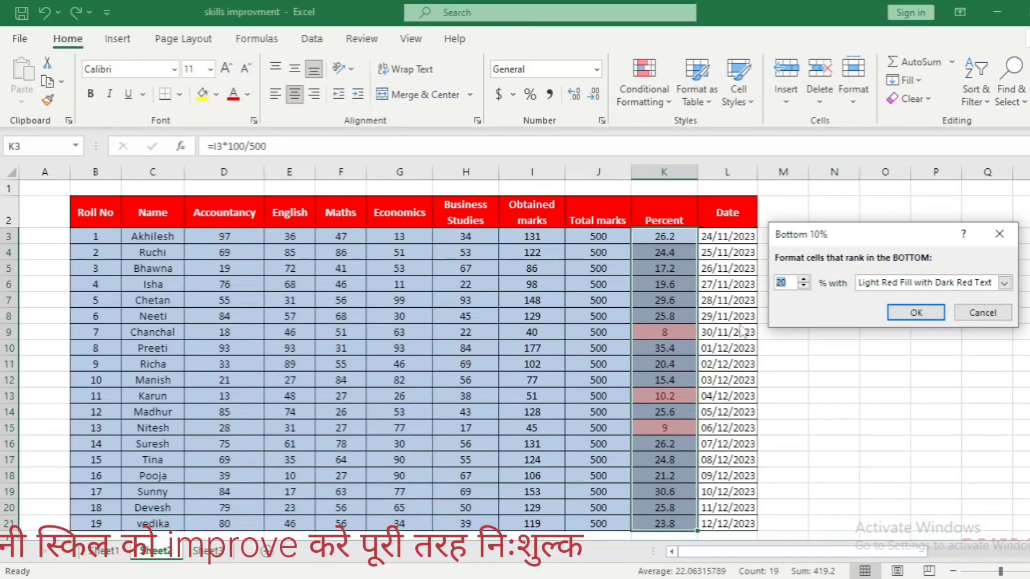
pyautogui.click(803, 280)
pyautogui.click(804, 280)
pyautogui.click(803, 280)
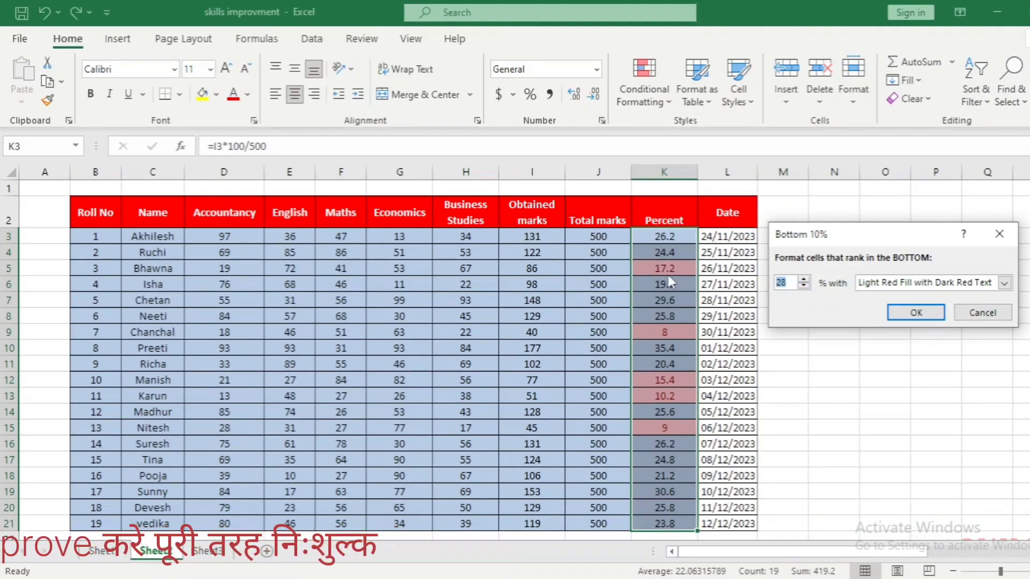
pyautogui.click(804, 280)
pyautogui.click(804, 280)
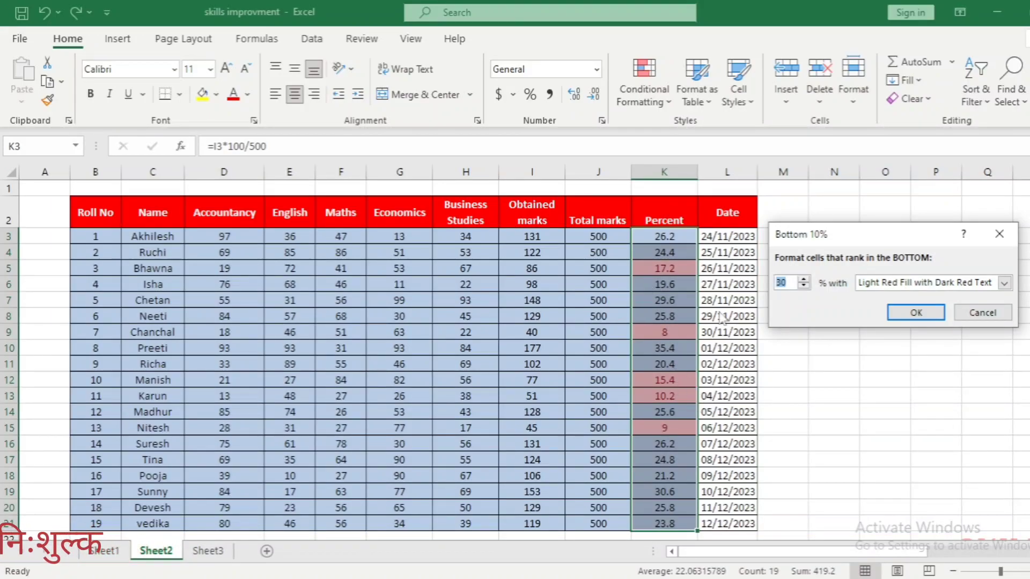
pyautogui.click(990, 315)
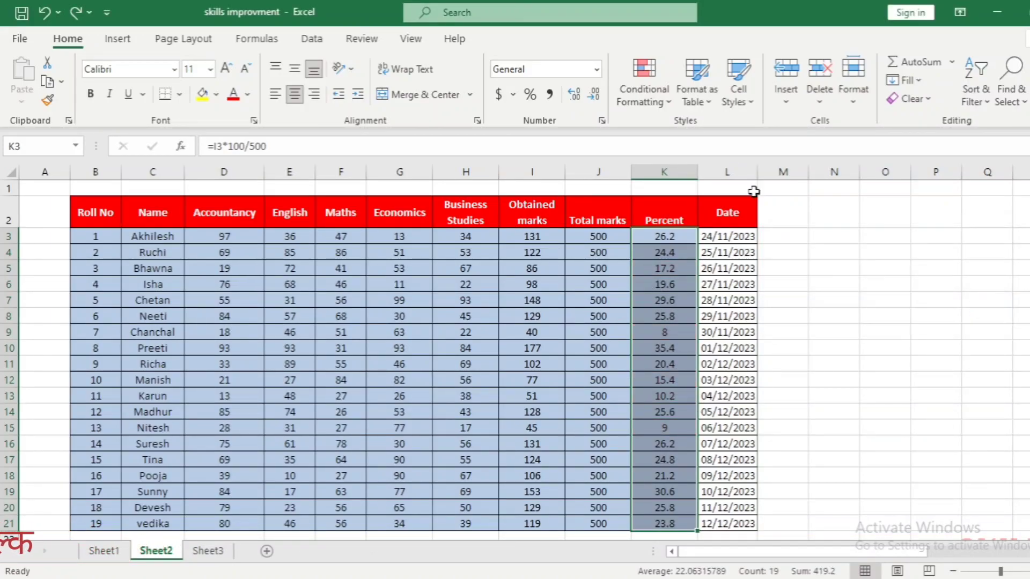
# Preview an Above Average rule on the Accountancy marks with Light Red Fill with Dark Red Text, and cancel it
pyautogui.click(600, 211)
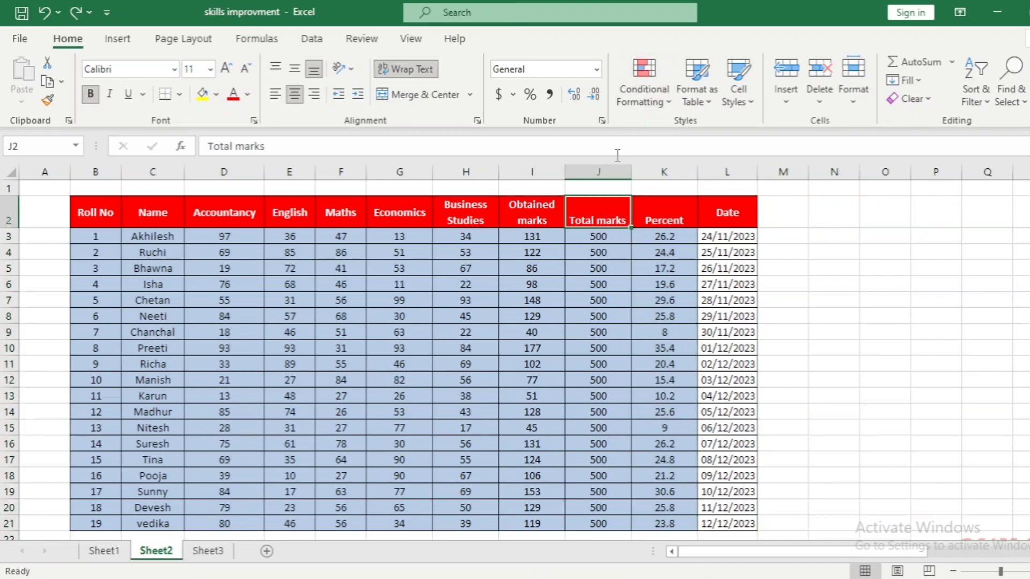
pyautogui.click(642, 96)
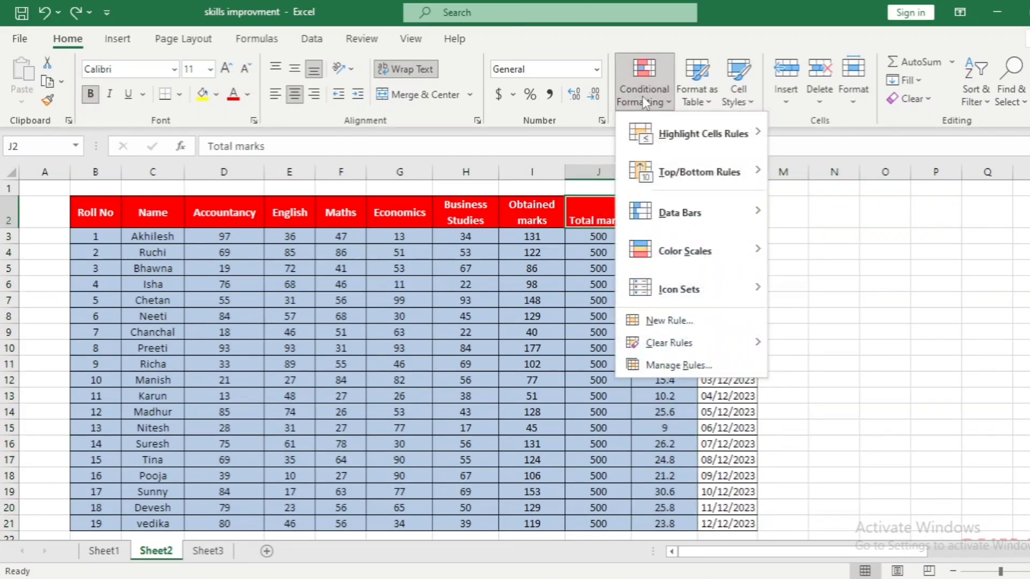
pyautogui.moveTo(696, 179)
pyautogui.click(249, 237)
pyautogui.moveTo(248, 236); pyautogui.dragTo(238, 521)
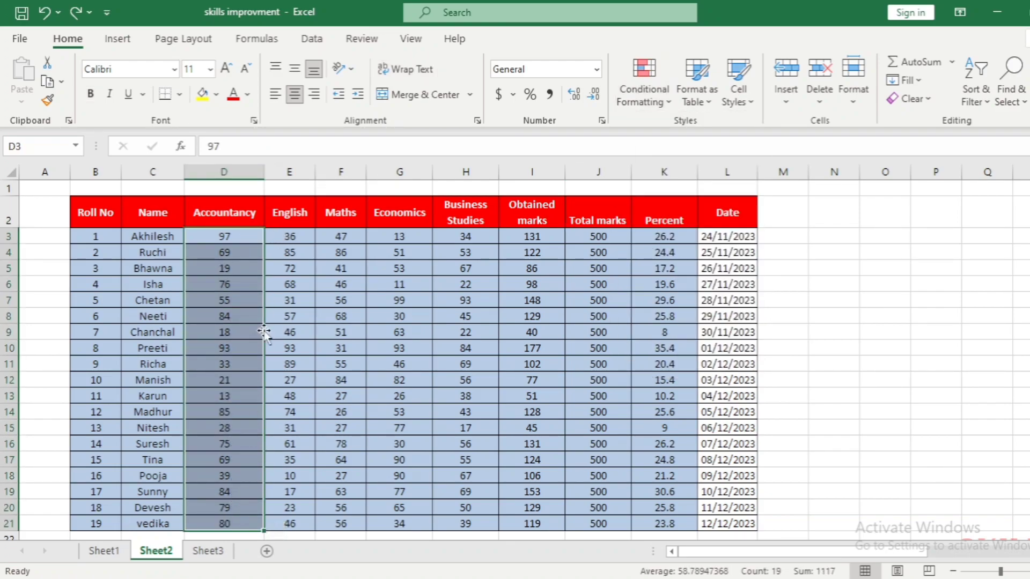
pyautogui.click(646, 83)
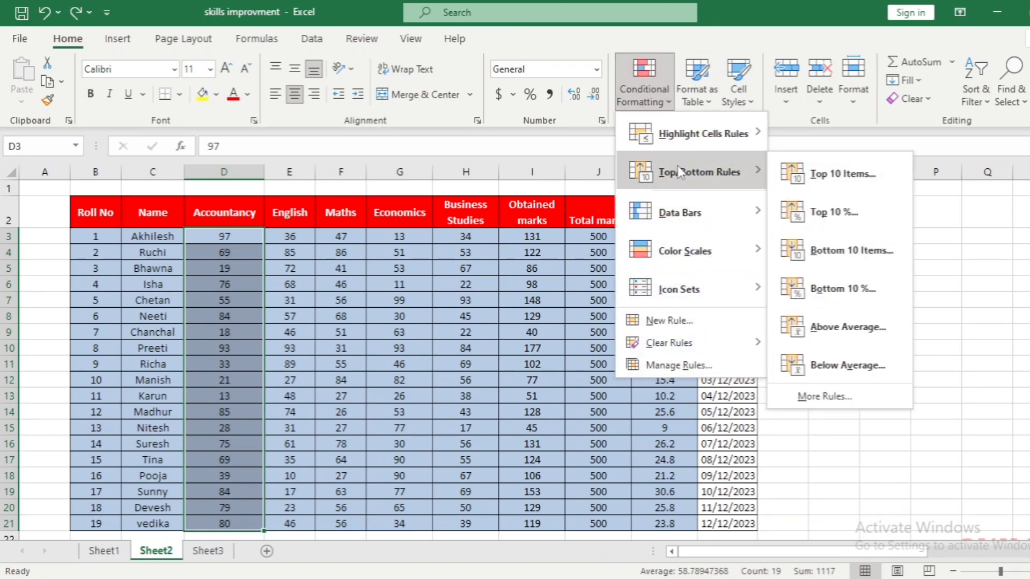
pyautogui.click(836, 328)
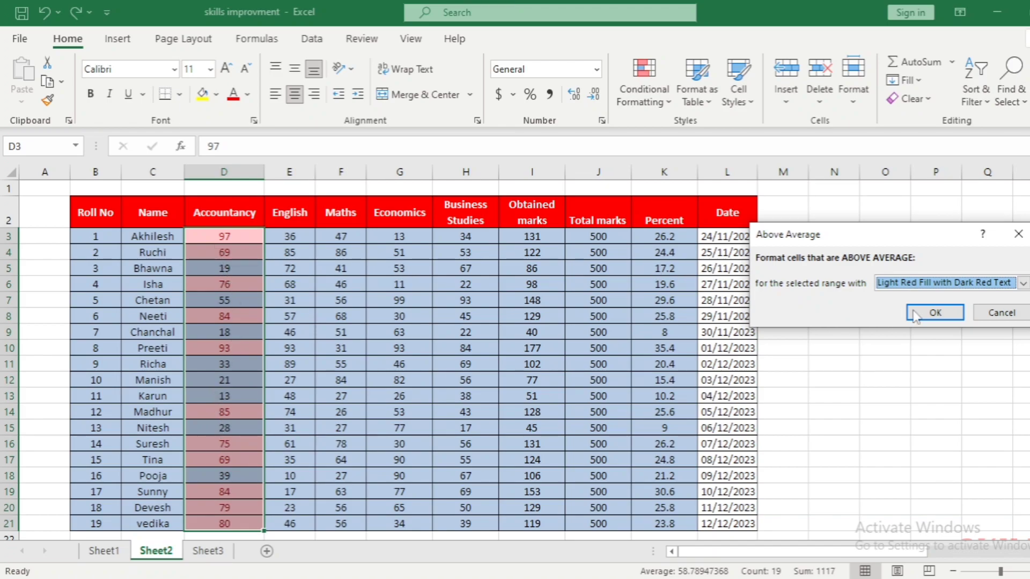
pyautogui.click(995, 316)
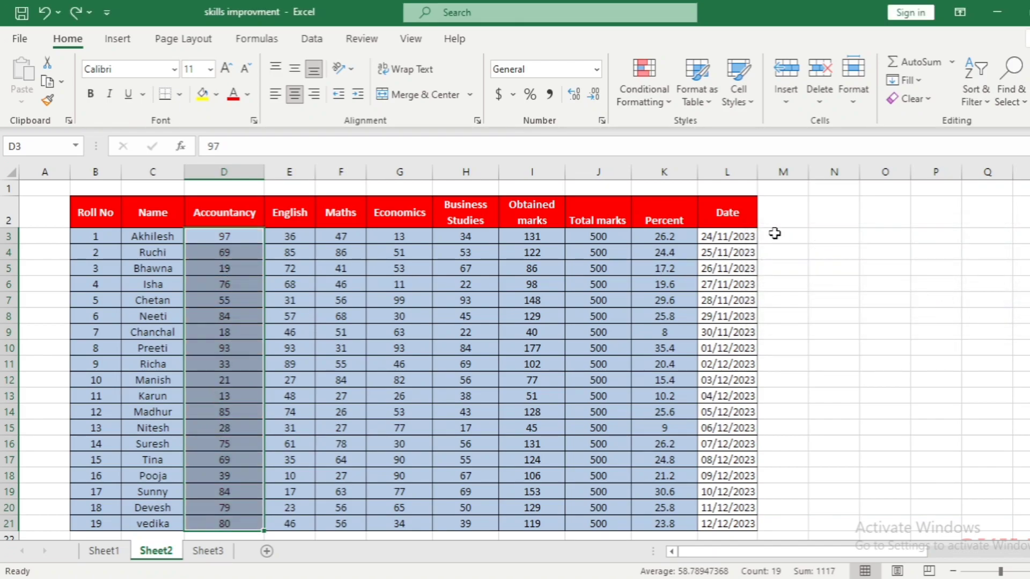
# Preview a Below Average rule on the Accountancy marks with Light Red Fill with Dark Red Text, and cancel it
pyautogui.click(642, 88)
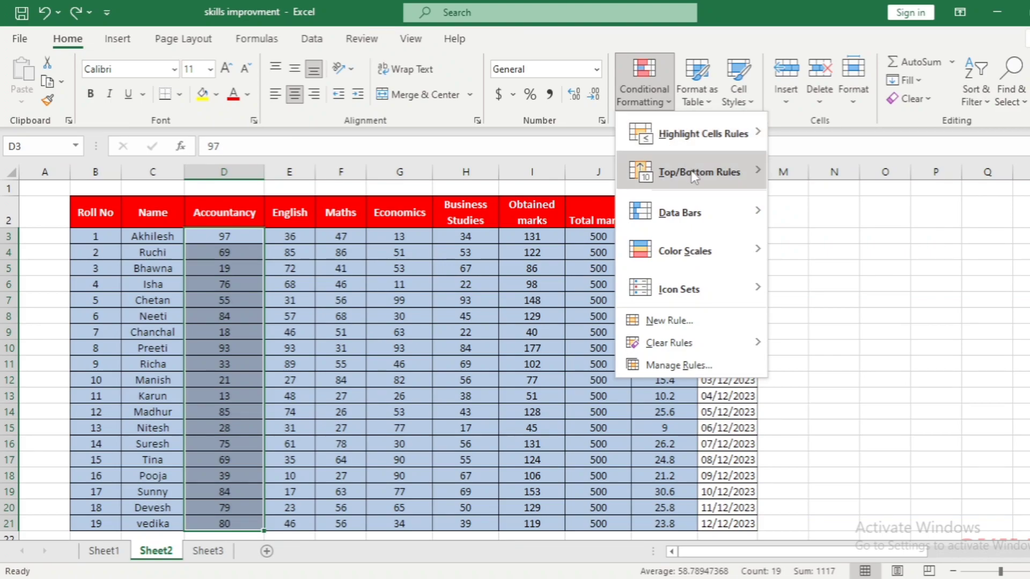
pyautogui.moveTo(739, 169)
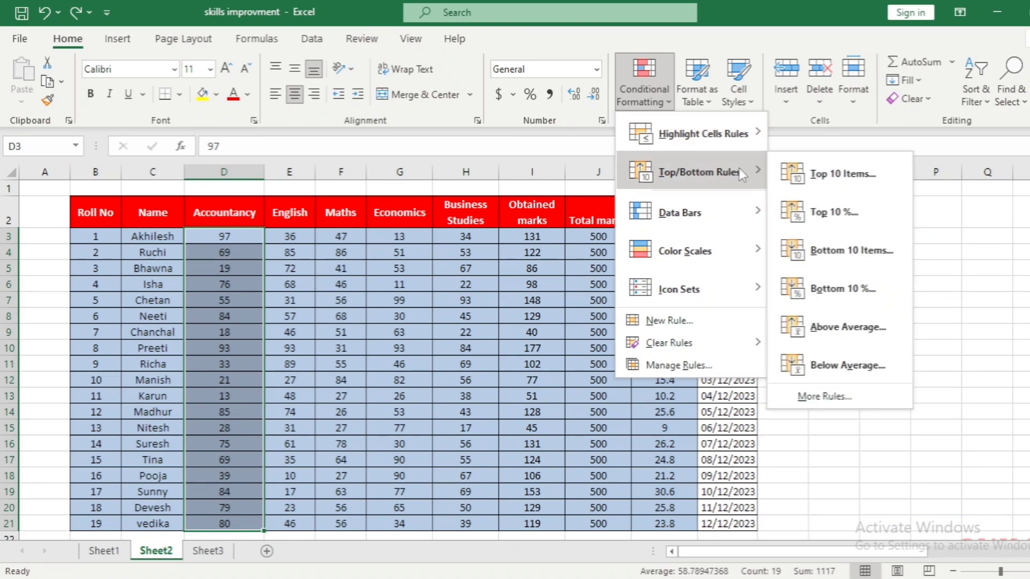
pyautogui.click(845, 365)
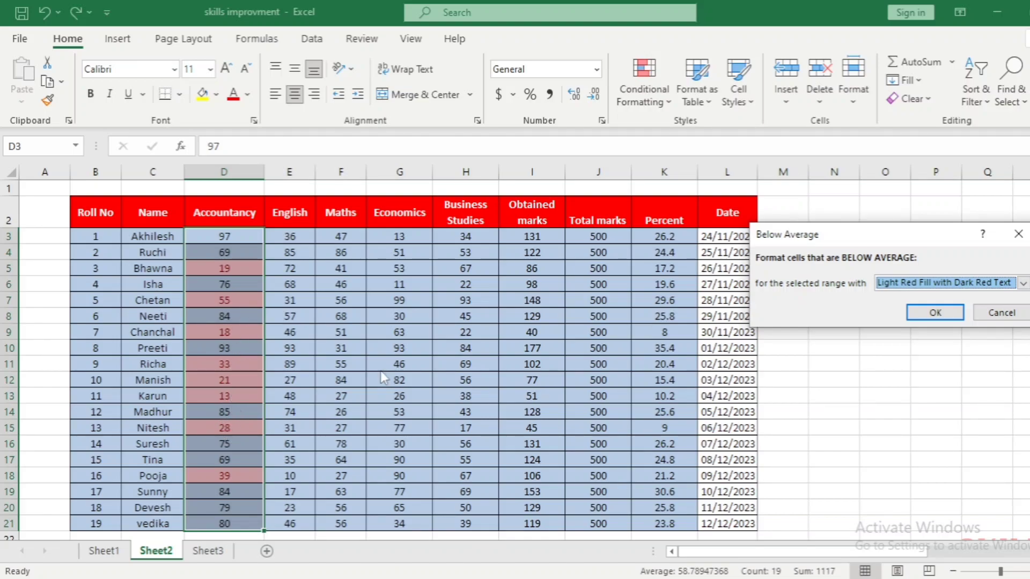
pyautogui.click(999, 316)
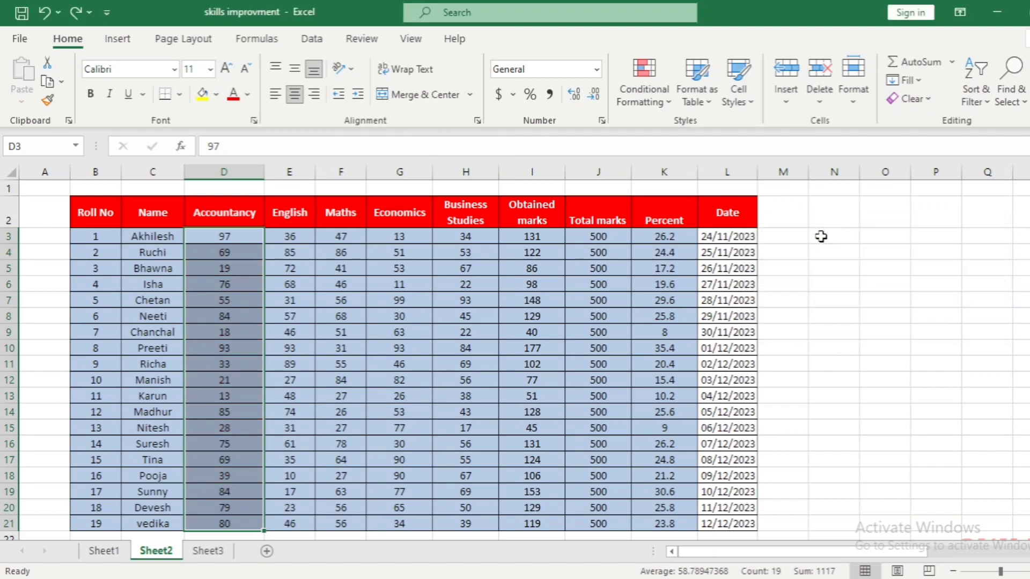
# Preview solid-fill red data bars on the Accountancy marks without applying them
pyautogui.click(655, 95)
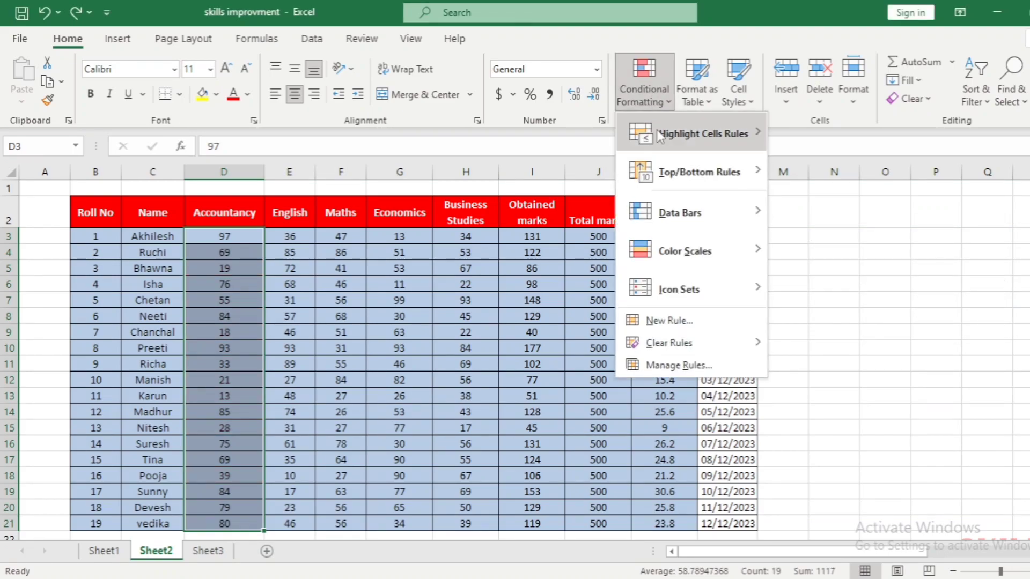
pyautogui.moveTo(724, 179)
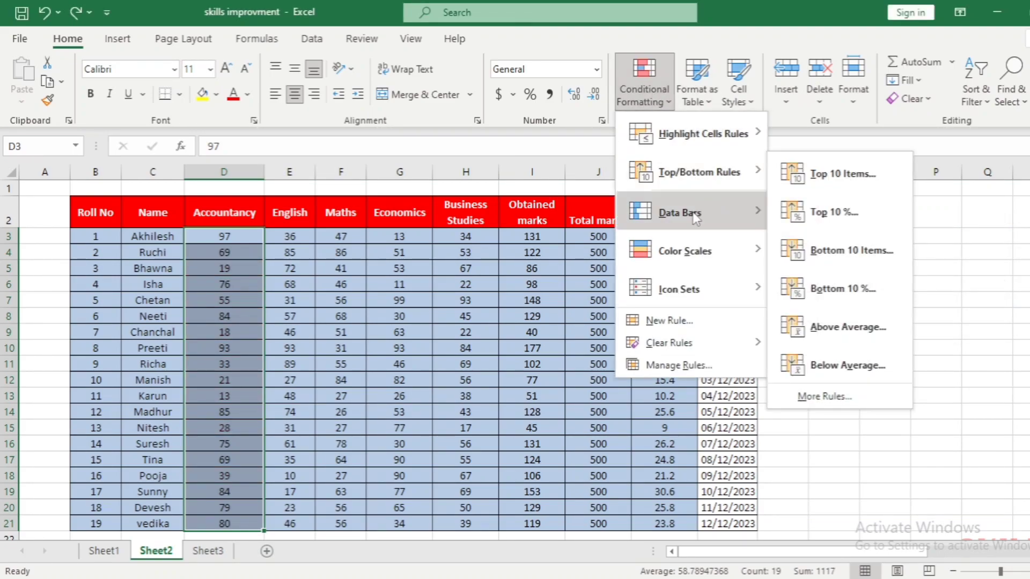
pyautogui.moveTo(694, 212)
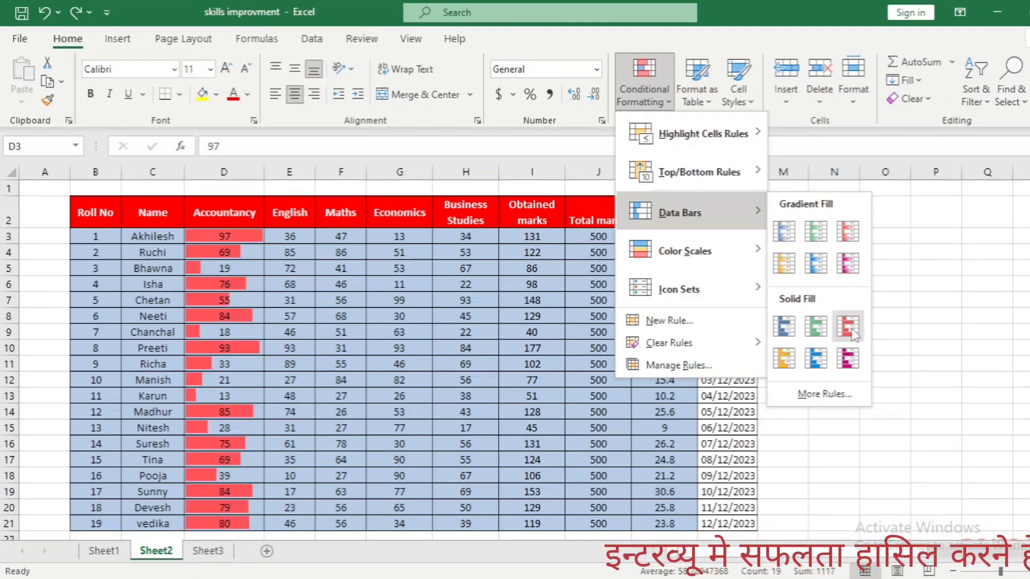
# Preview the Red - White - Green color scale and a triangle icon set on the Accountancy marks, leaving both unapplied
pyautogui.moveTo(701, 249)
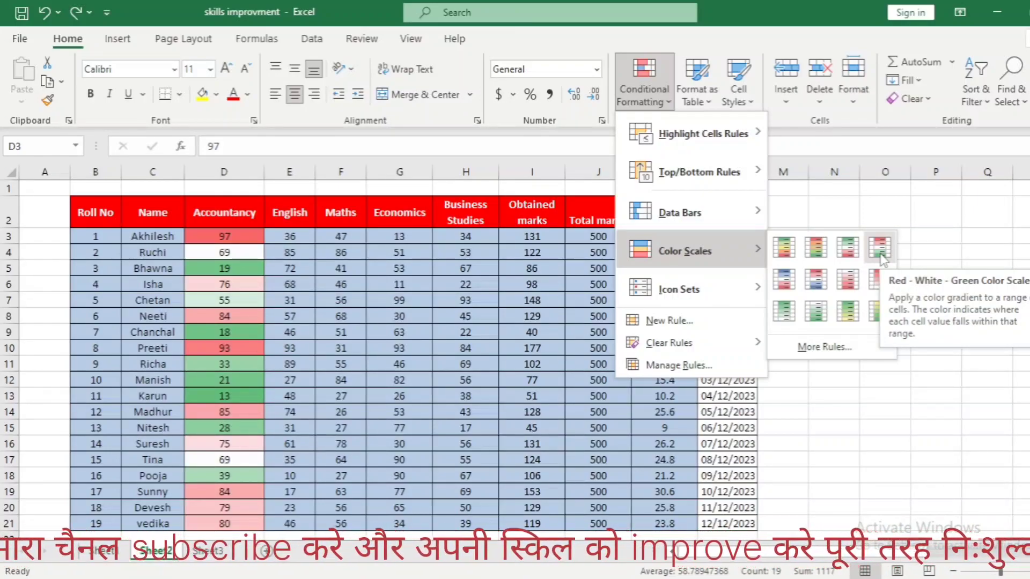
pyautogui.moveTo(700, 298)
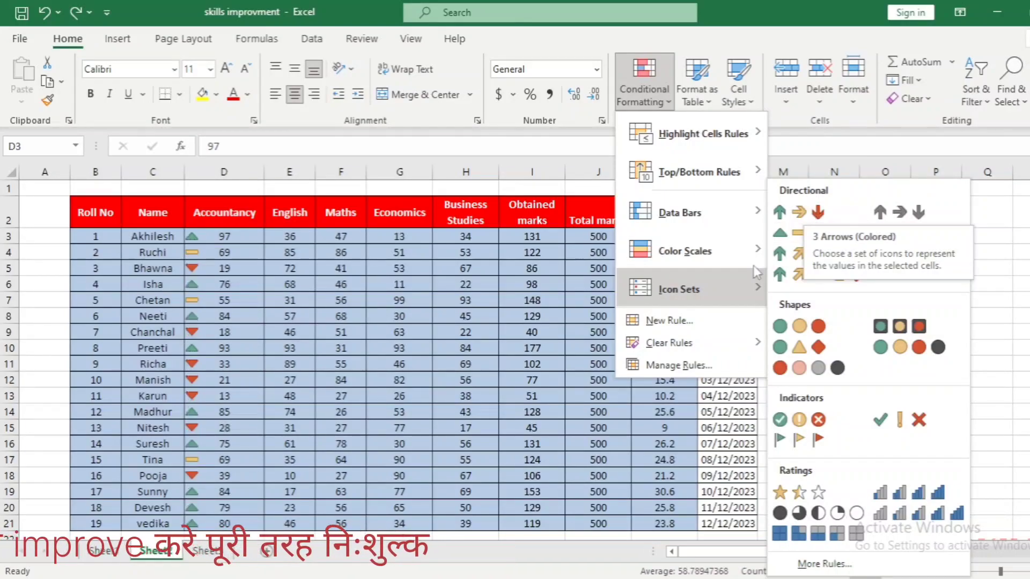
pyautogui.moveTo(732, 236)
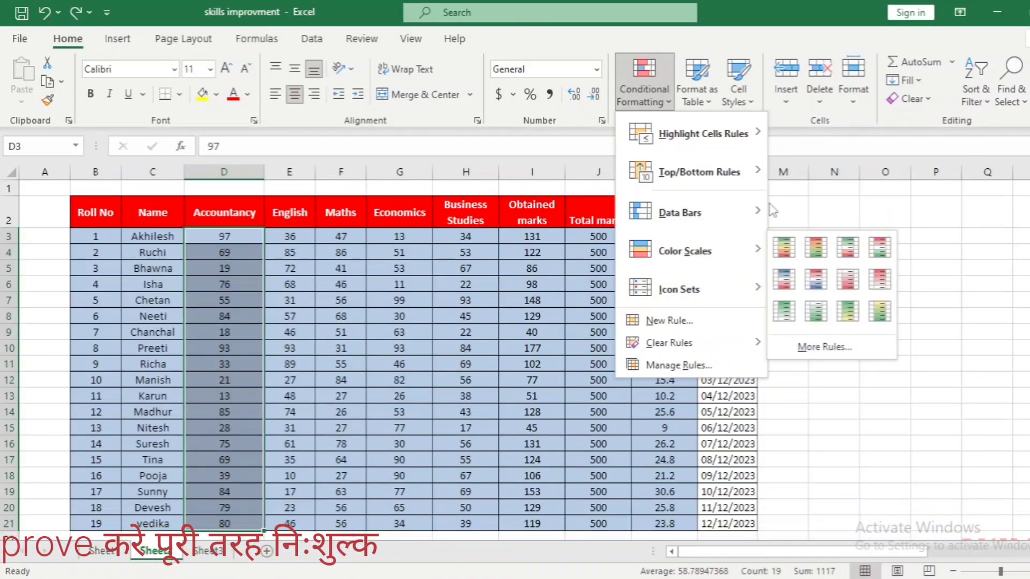
pyautogui.click(804, 205)
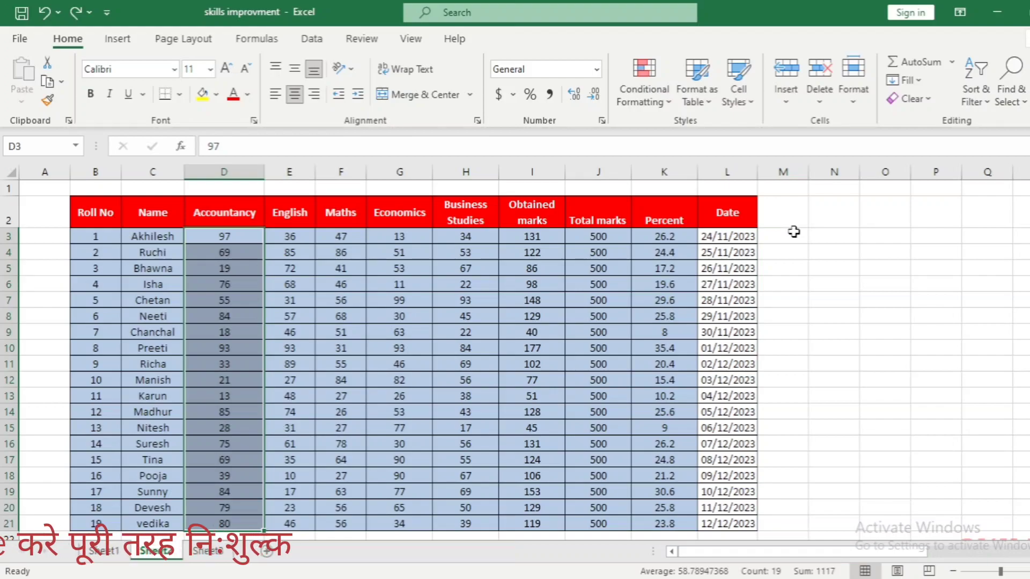